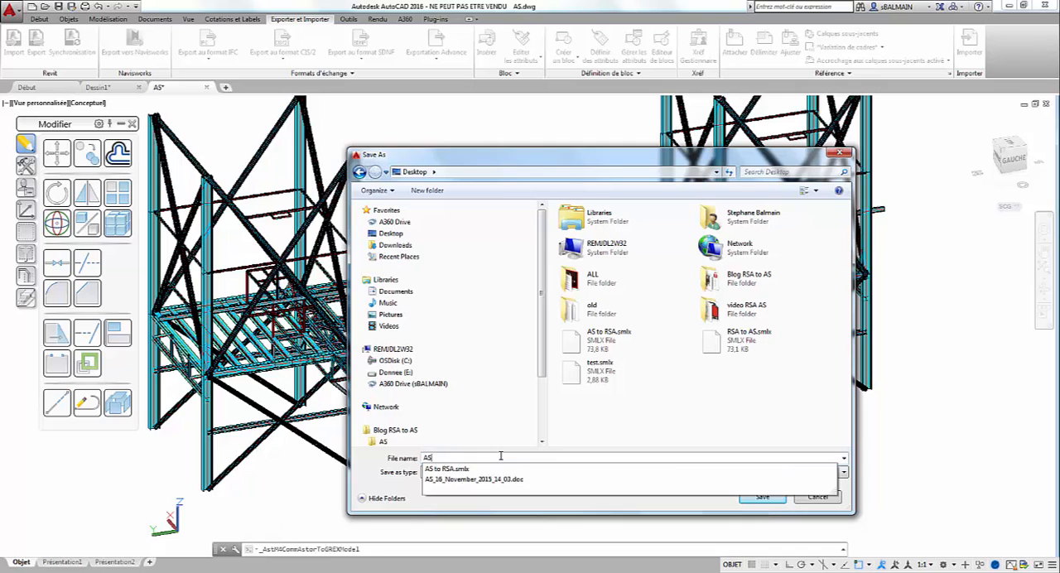
Step: Save the Steel Markup Language export on the Desktop as "AS vers RSA"
text(vers RSA)
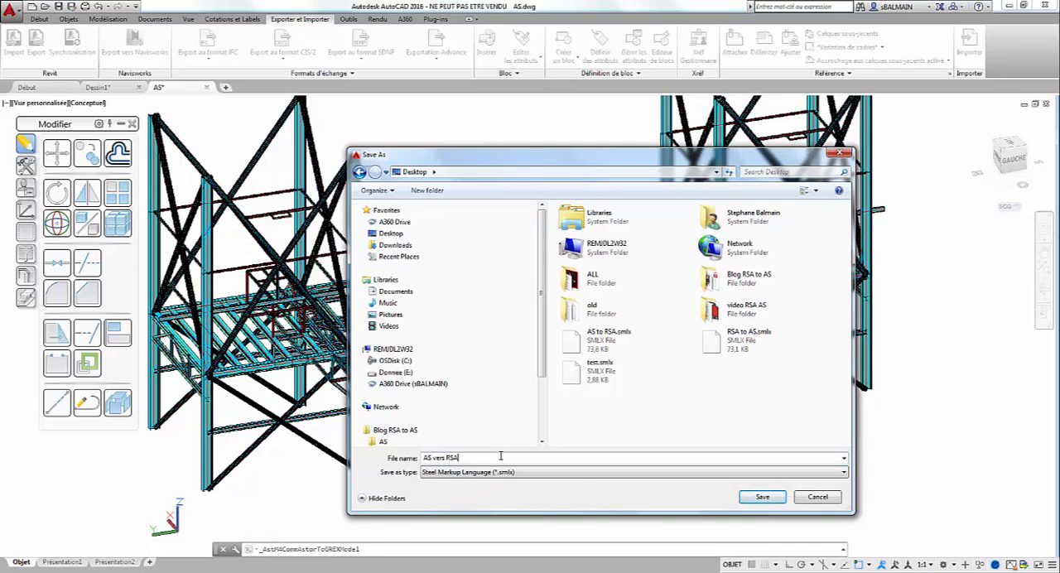
key(Return)
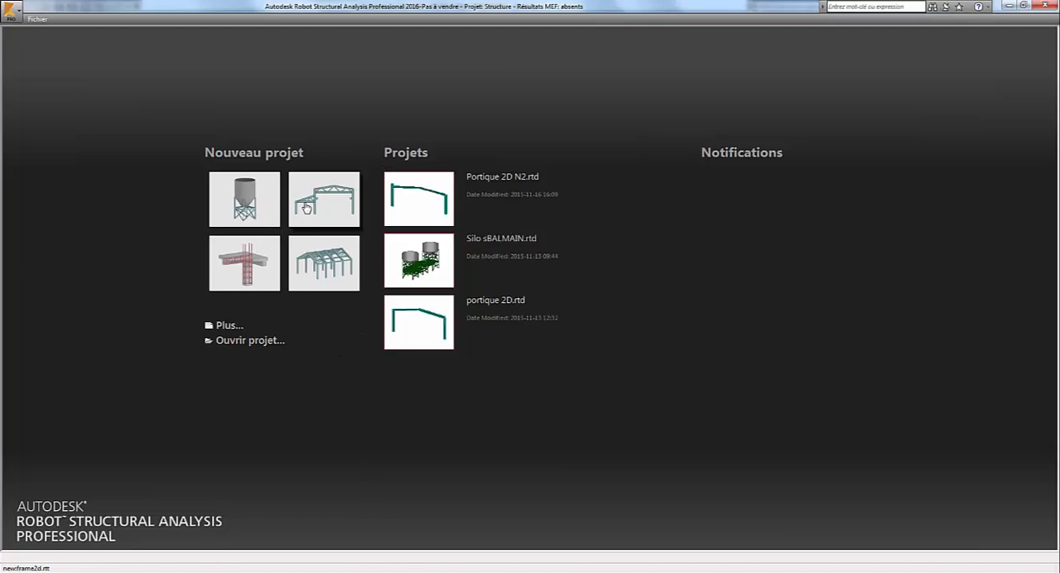
Step: In Robot Structural Analysis, create a new project and set the Advance Steel integration to import structural elements only, with the model as backgrounds
click(266, 206)
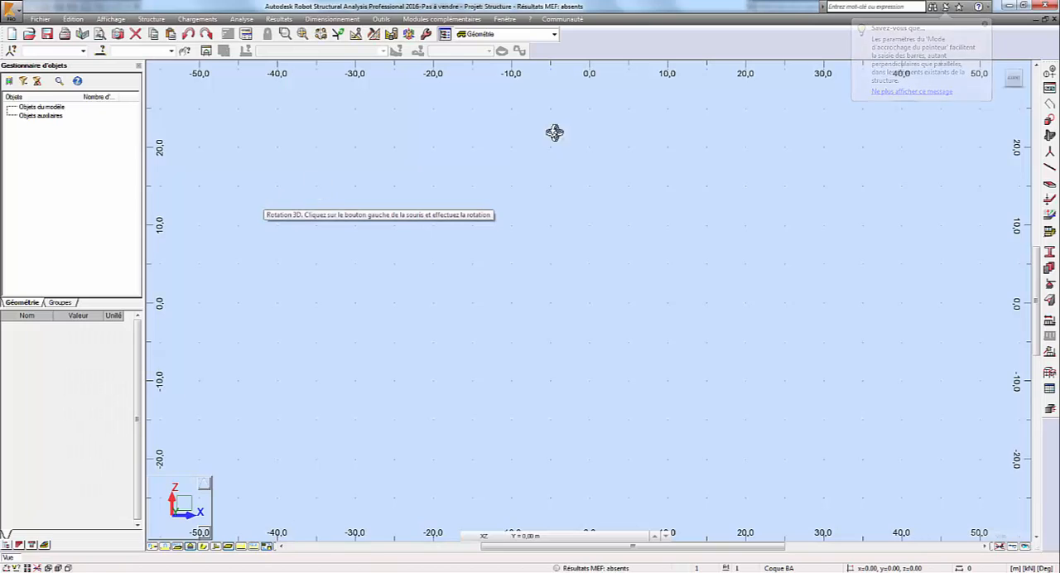
click(387, 20)
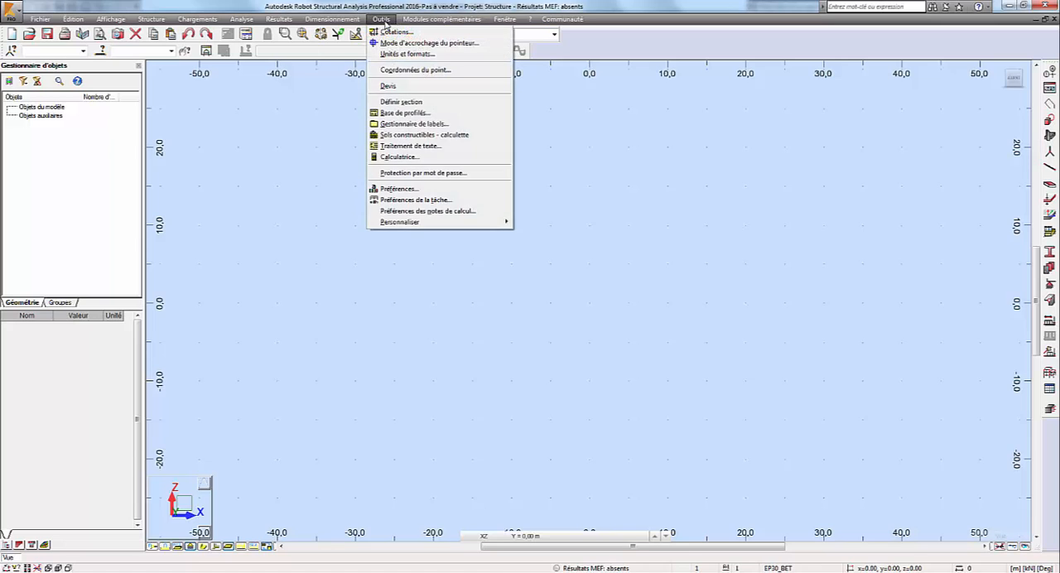
mouse_move(406, 21)
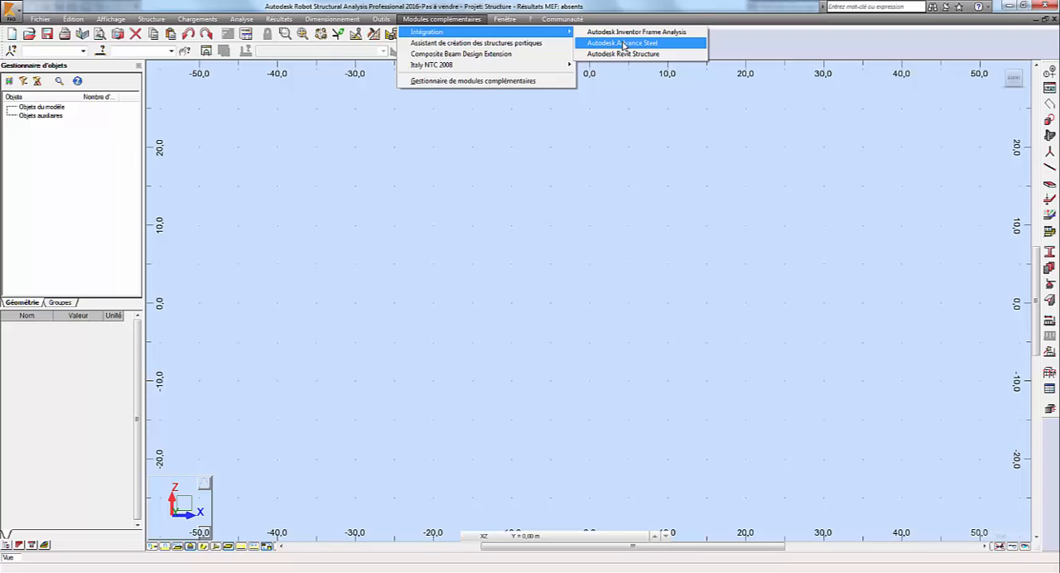
click(624, 43)
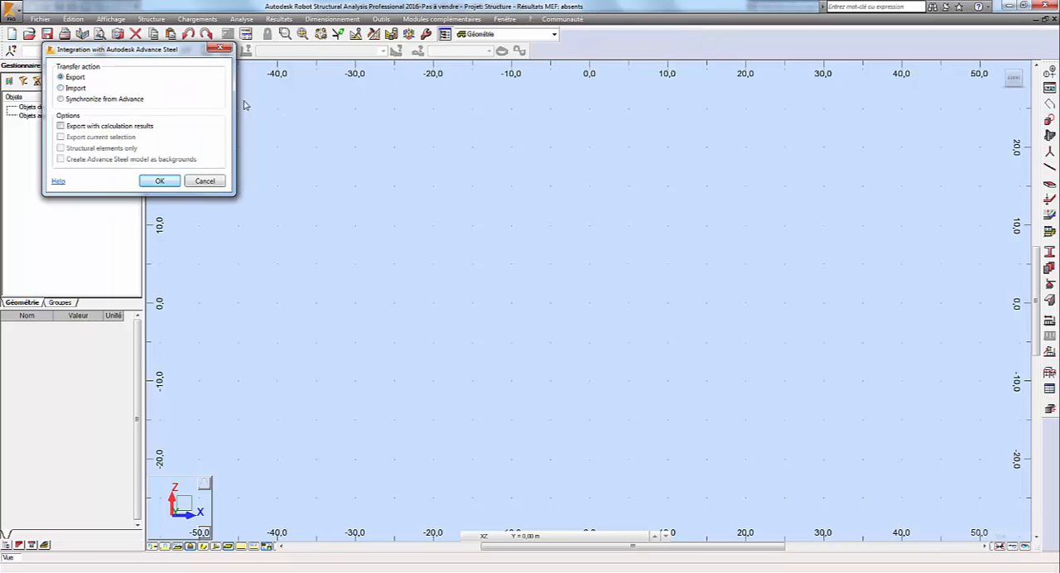
click(70, 88)
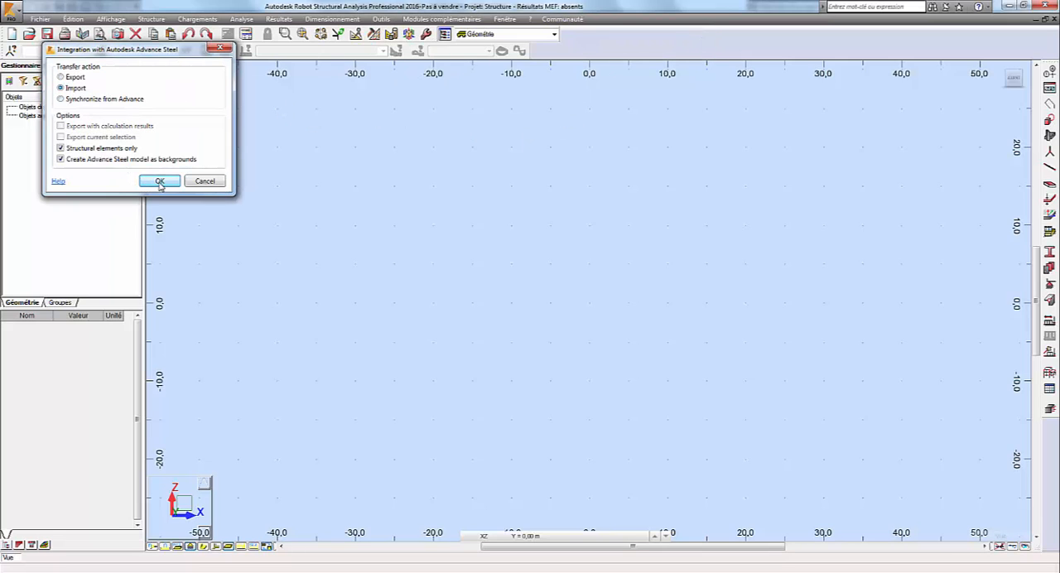
click(160, 181)
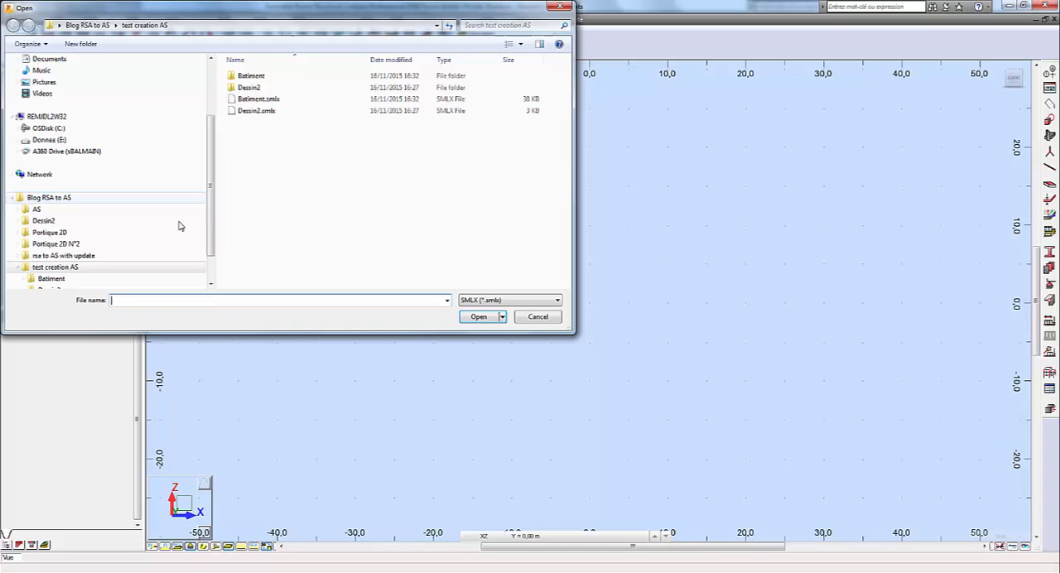
Step: Import the file "AS vers RSA.smlx" from the Desktop
scroll(53, 74, up, 3)
click(45, 86)
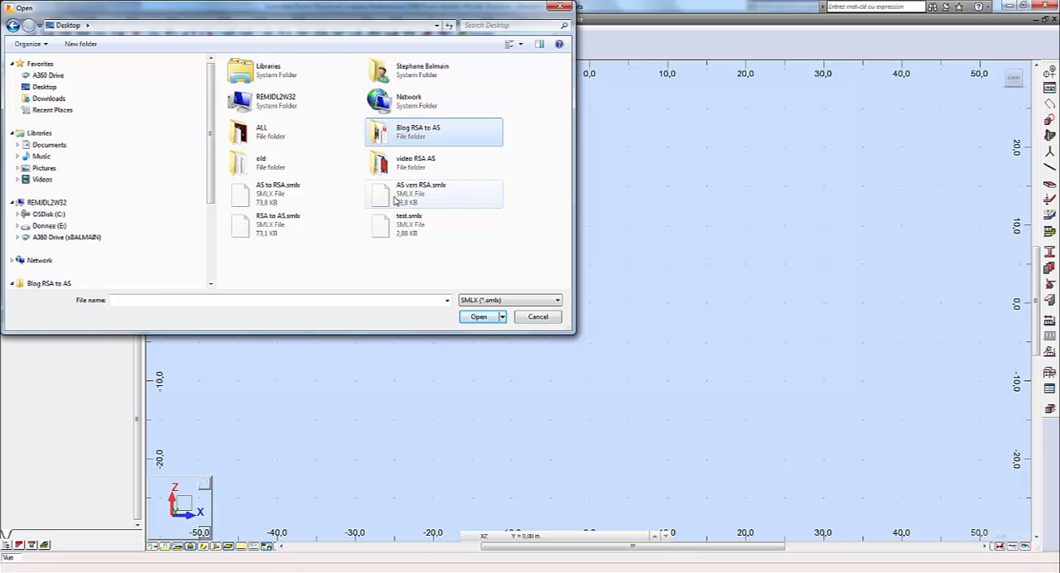
click(396, 199)
click(477, 320)
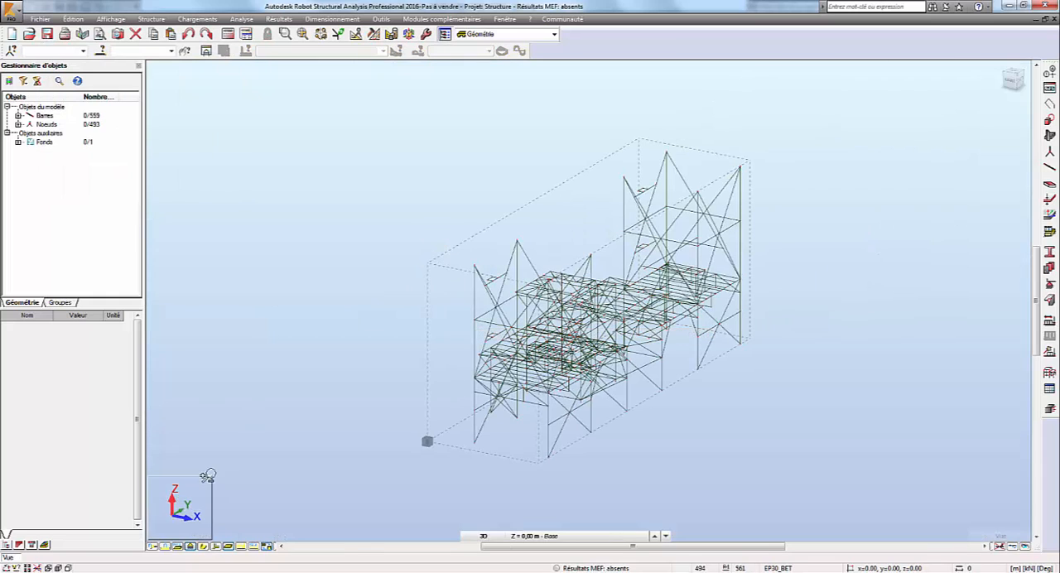
Step: Display the bars with their profile shapes and deactivate the Advance Model background by setting Activé to non
click(203, 548)
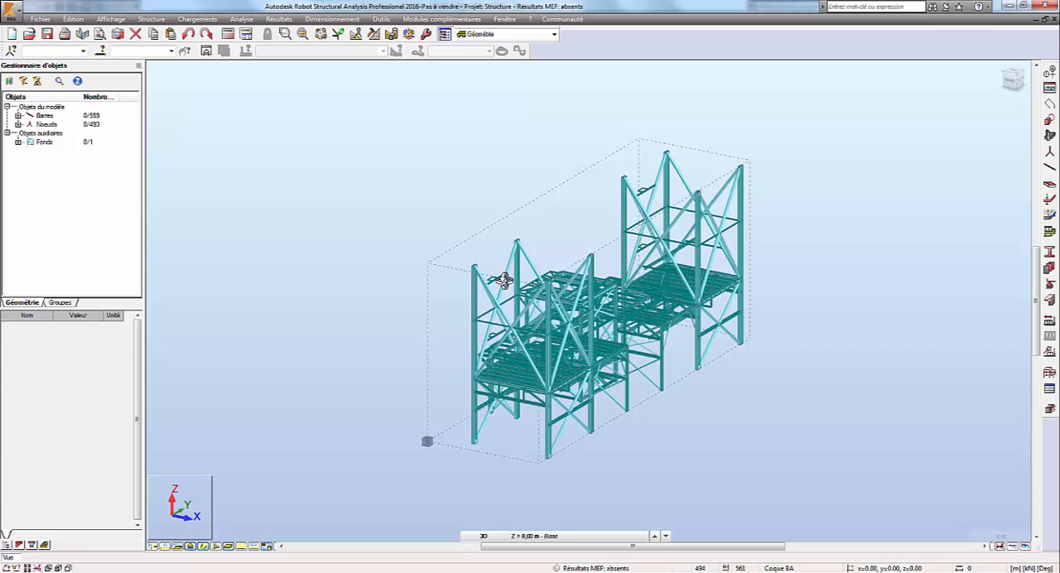
drag(486, 240, 452, 256)
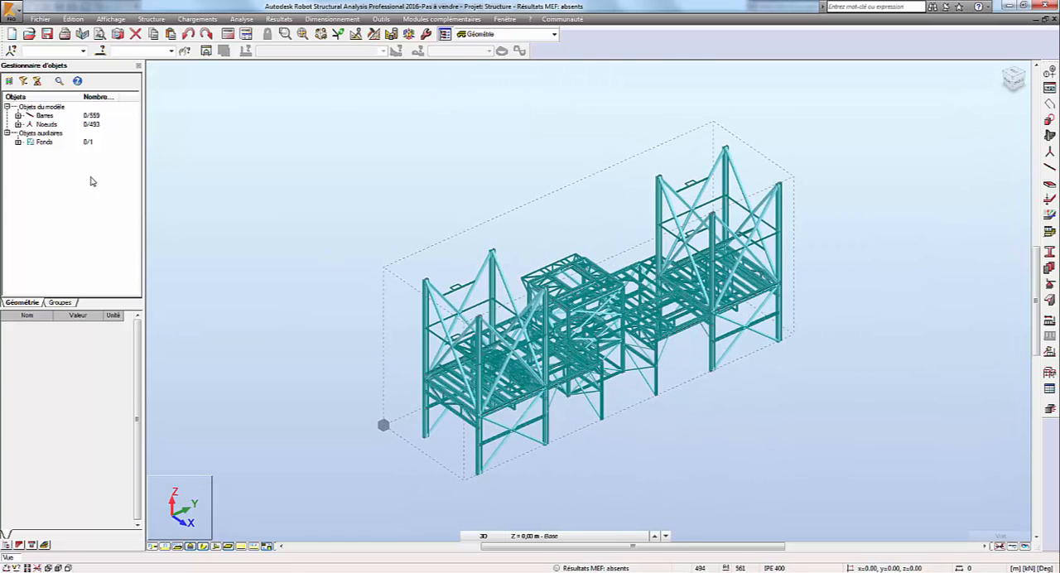
click(17, 142)
click(17, 143)
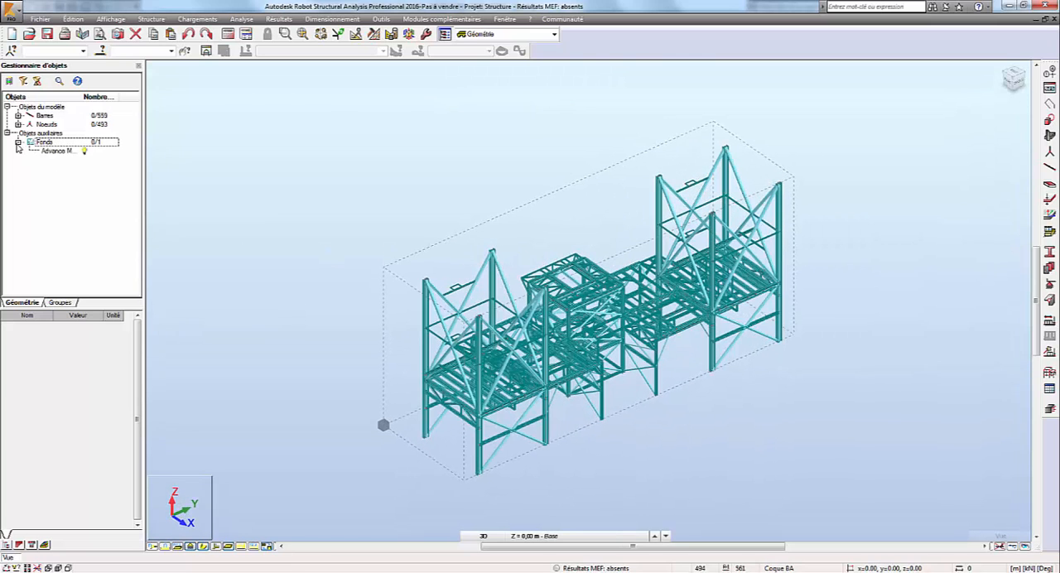
click(58, 151)
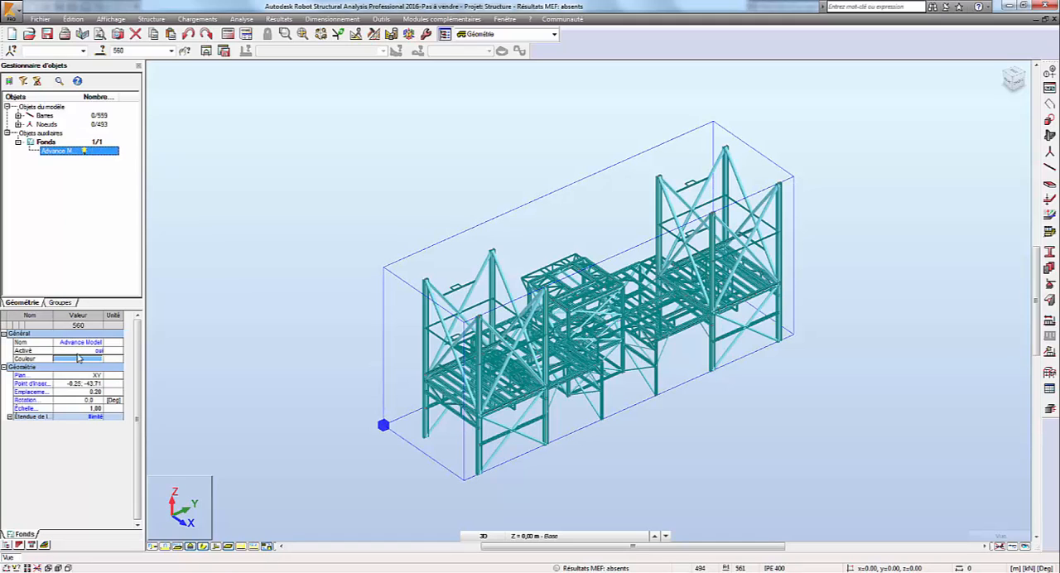
click(100, 352)
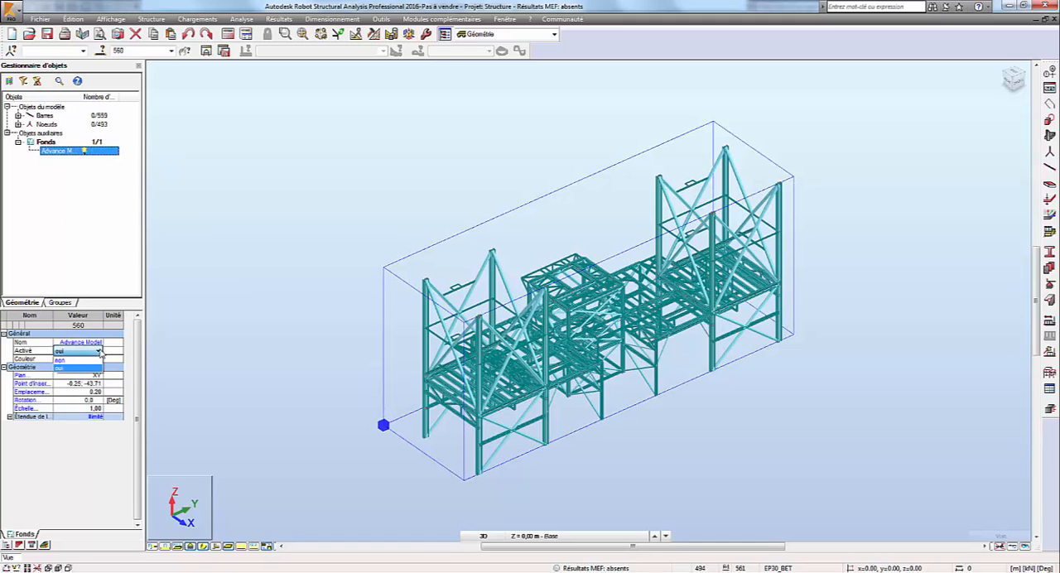
click(92, 357)
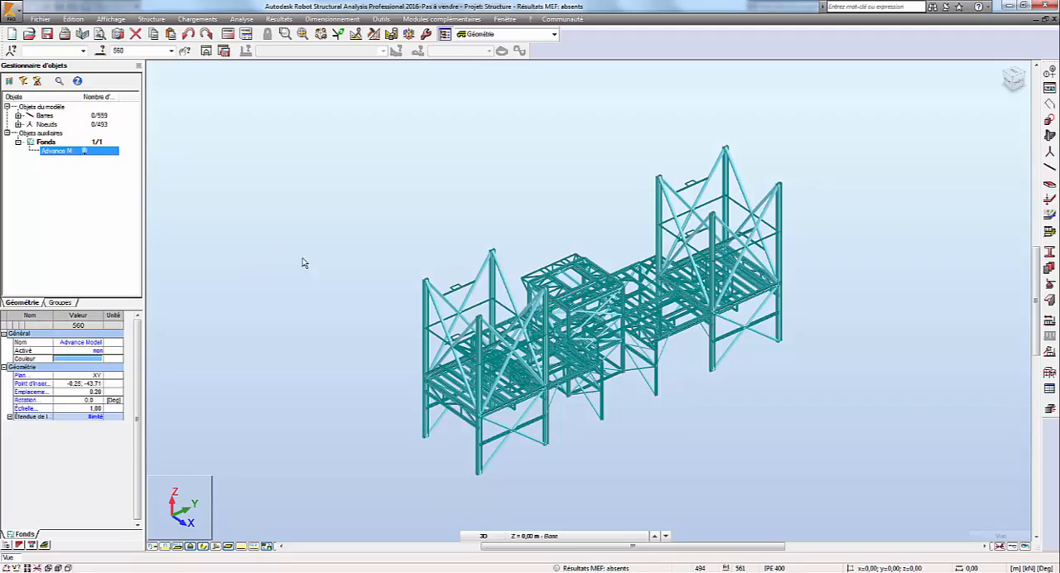
drag(461, 442, 507, 543)
middle_drag(663, 391, 602, 393)
scroll(630, 382, up, 5)
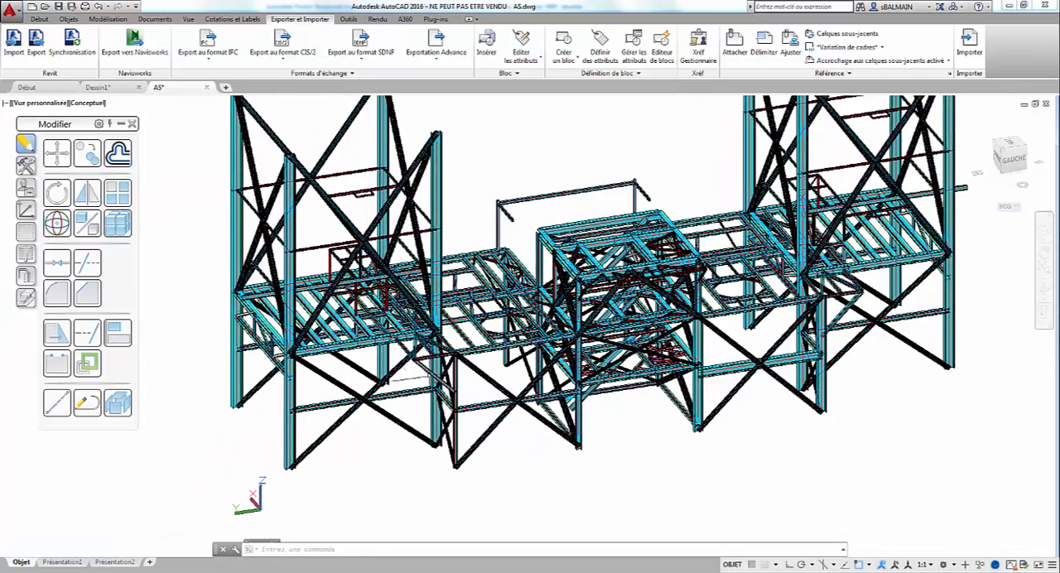
scroll(409, 375, up, 2)
click(239, 396)
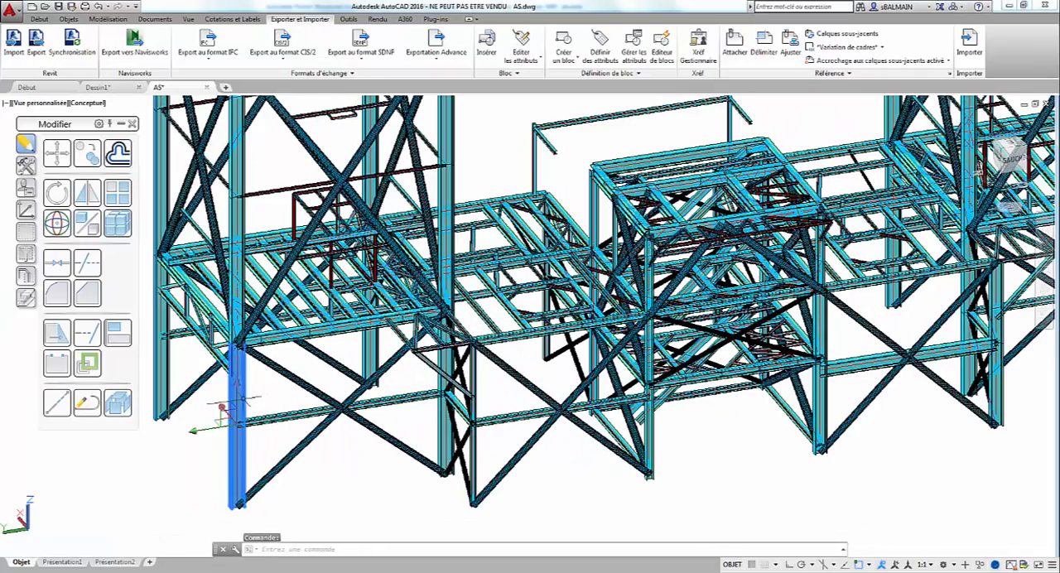
right_click(239, 396)
key(Escape)
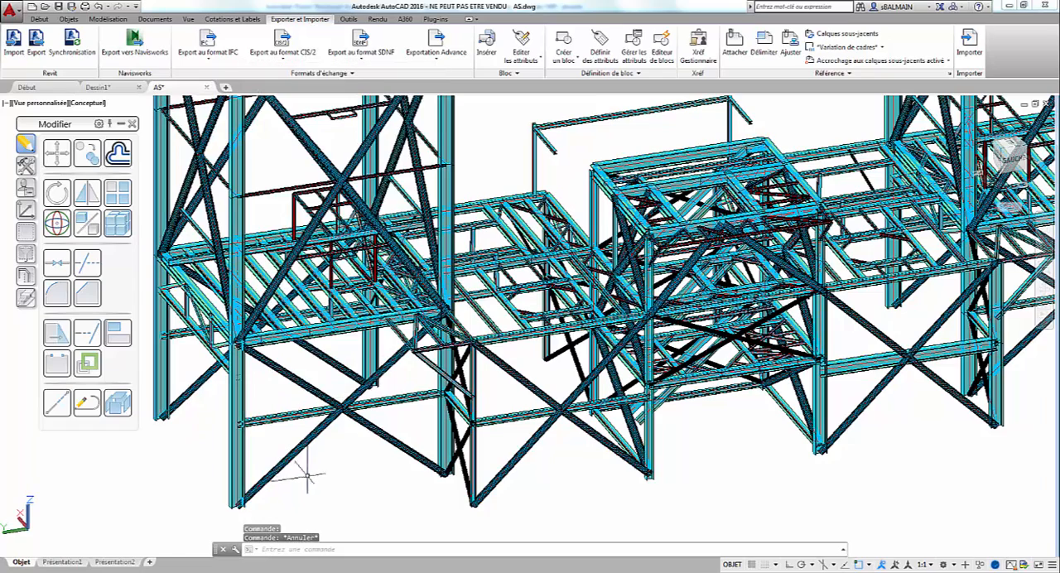
Step: In the AutoCAD drawing AS.dwg, change the profile of the near tower's lower column segments to HEB650 in the Advance properties
middle_drag(282, 439, 323, 404)
click(279, 369)
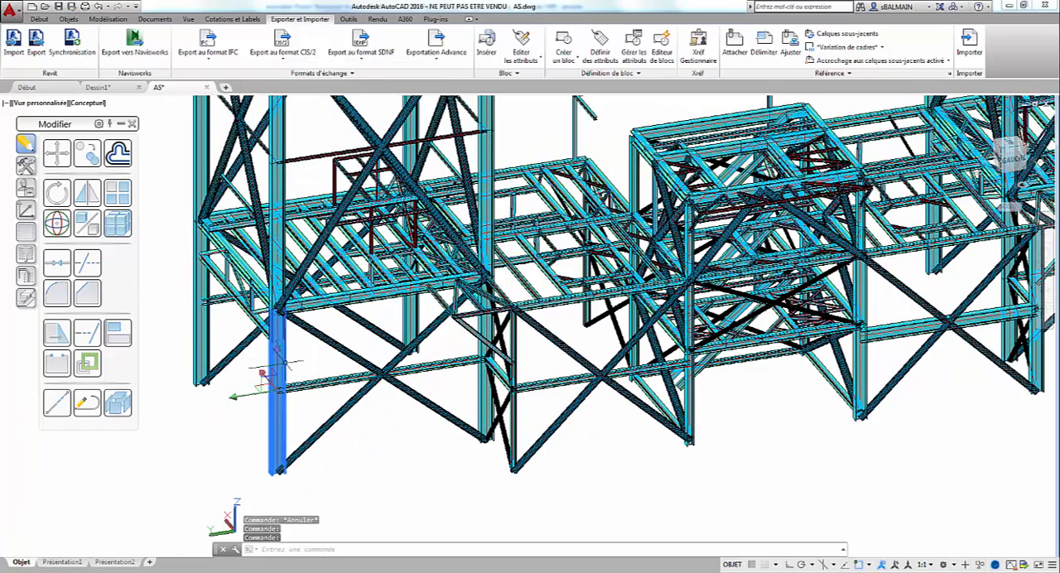
click(487, 396)
click(202, 319)
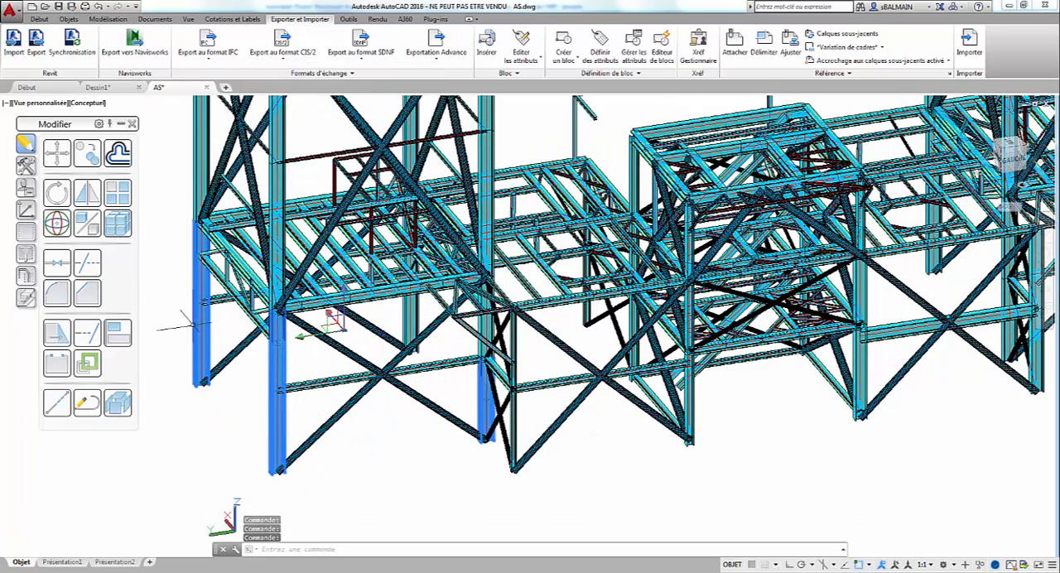
scroll(383, 321, up, 5)
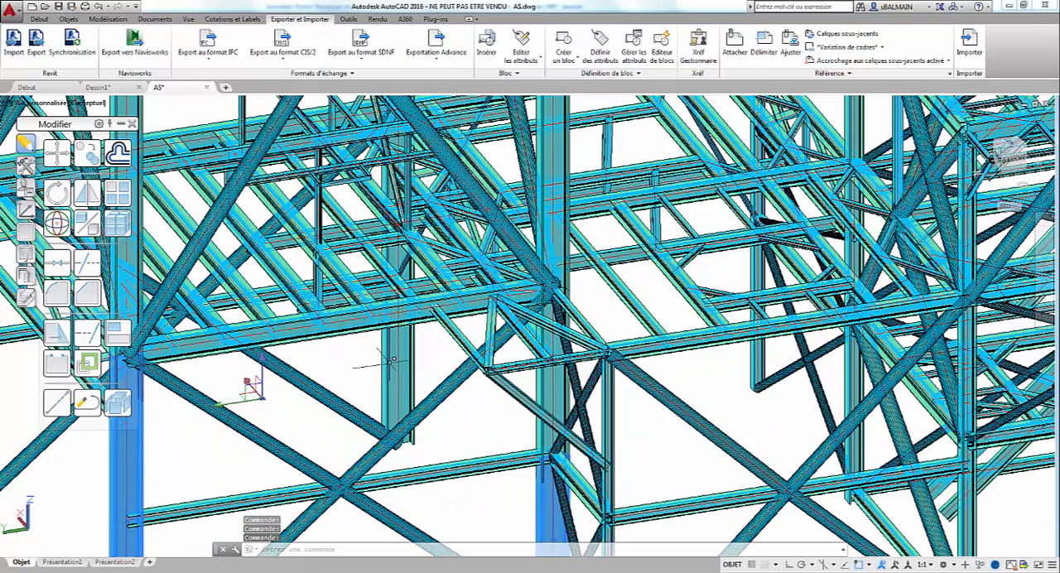
click(549, 388)
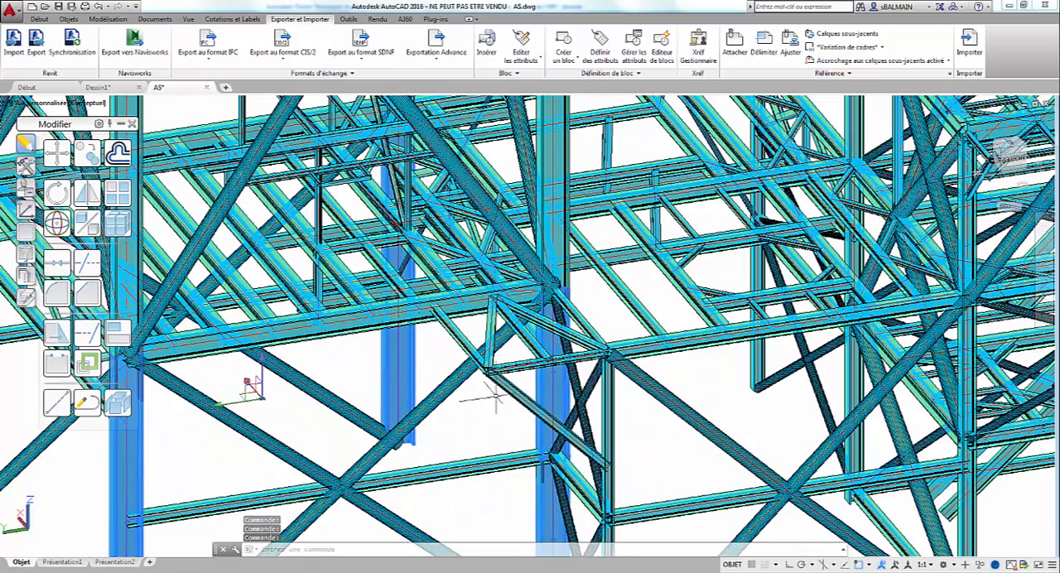
scroll(462, 411, down, 5)
right_click(462, 411)
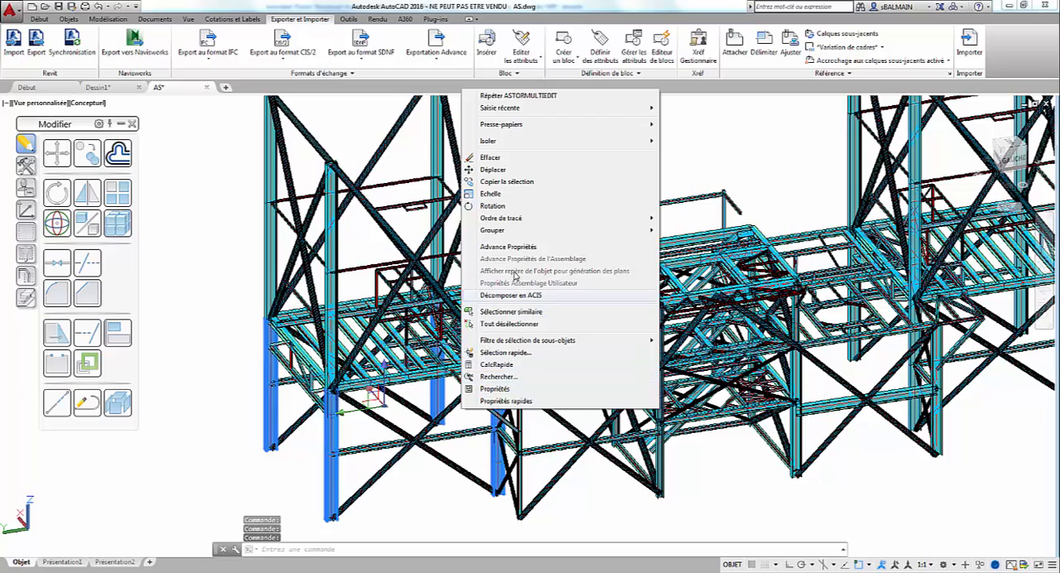
click(513, 247)
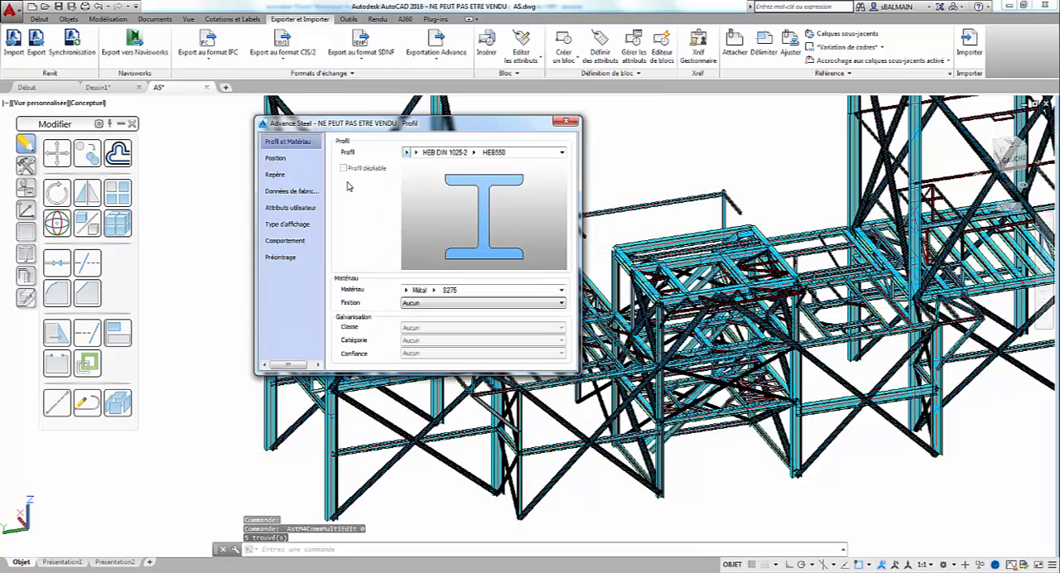
click(474, 152)
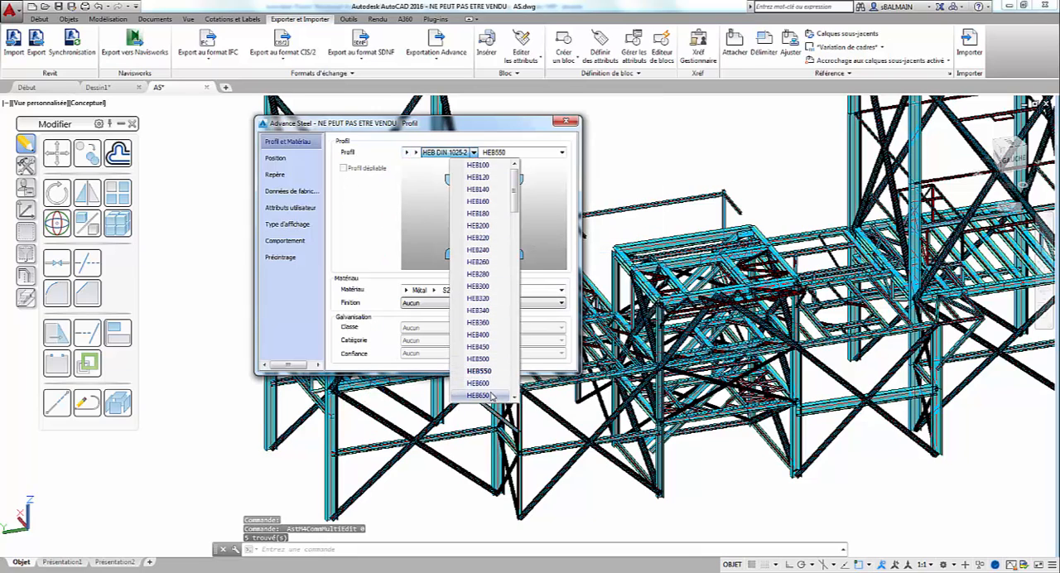
click(492, 396)
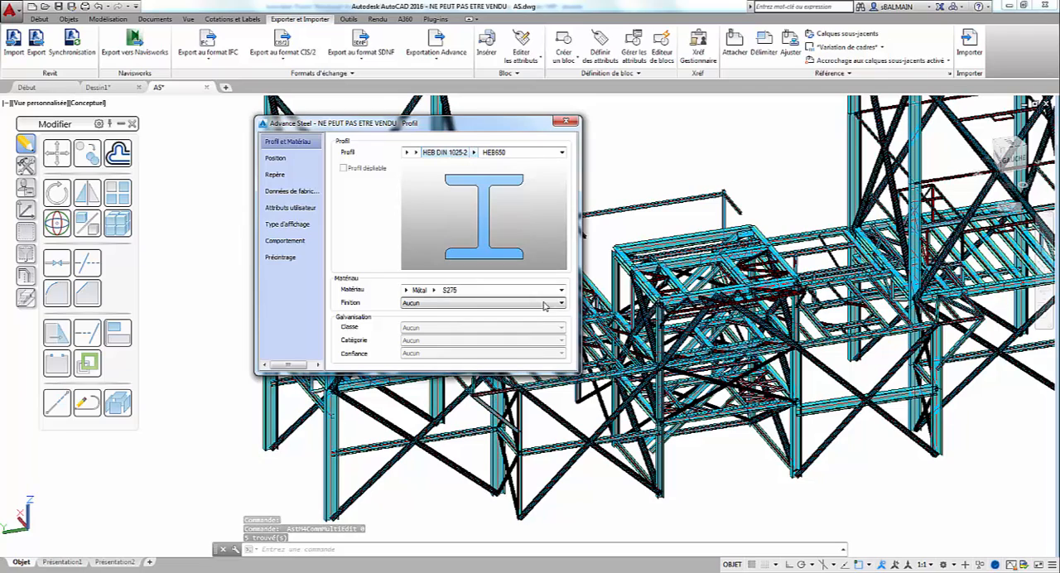
click(568, 122)
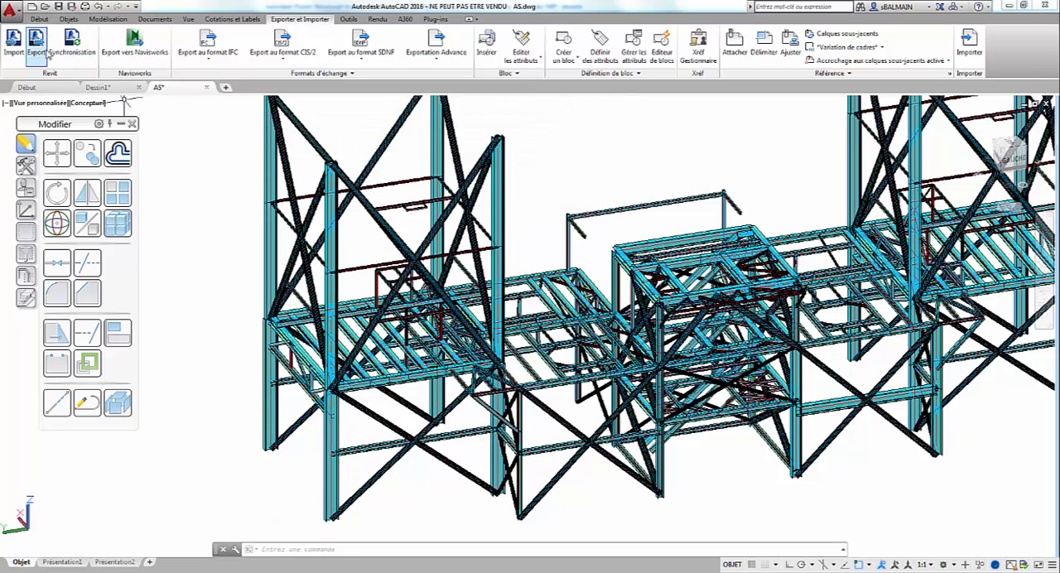
Step: Create a rolled I-profile beam connecting the free ends of the two short cantilever arms above the central platform
click(46, 20)
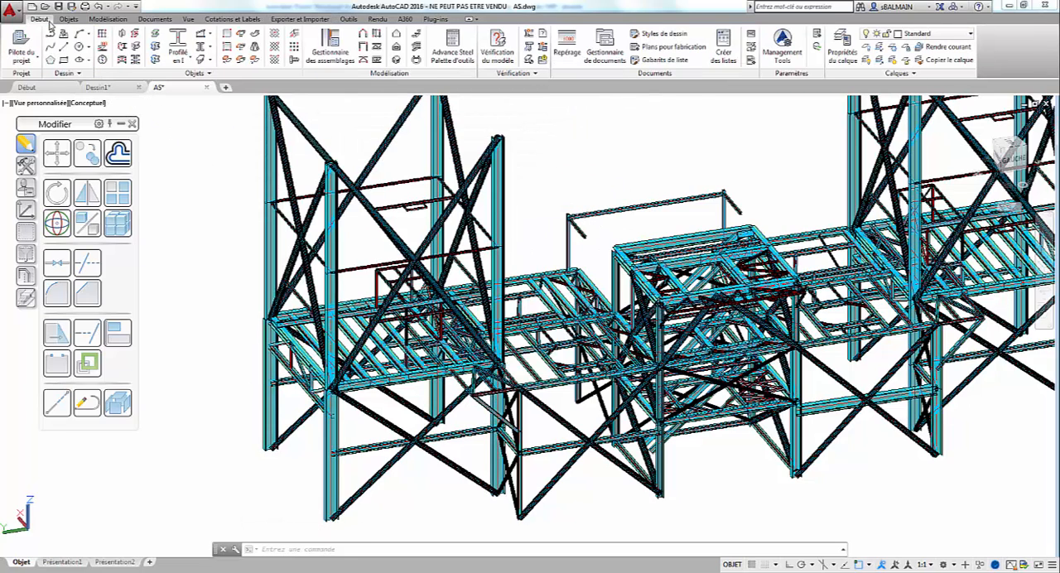
click(178, 40)
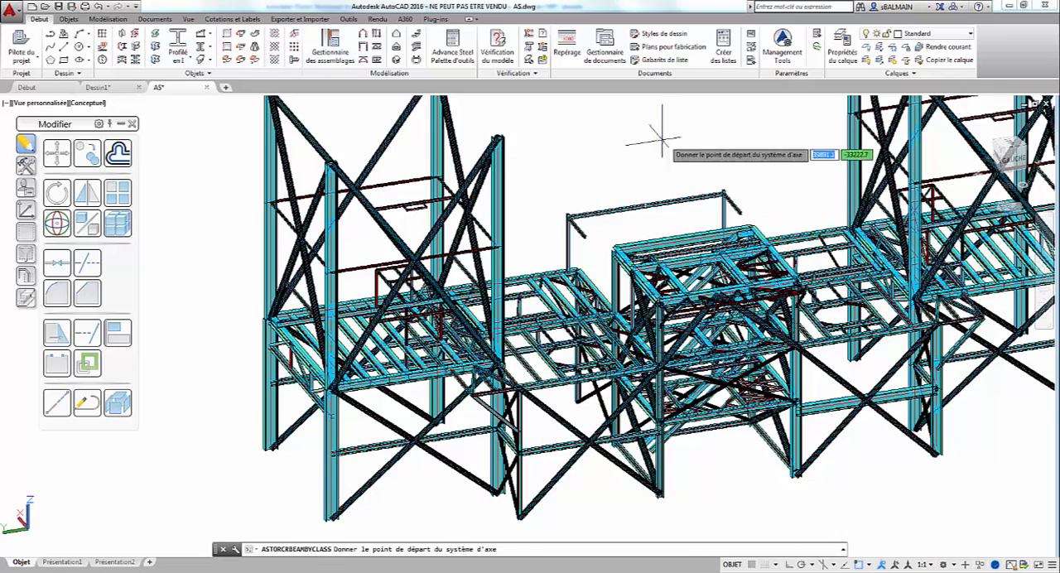
scroll(639, 135, up, 5)
scroll(370, 386, up, 5)
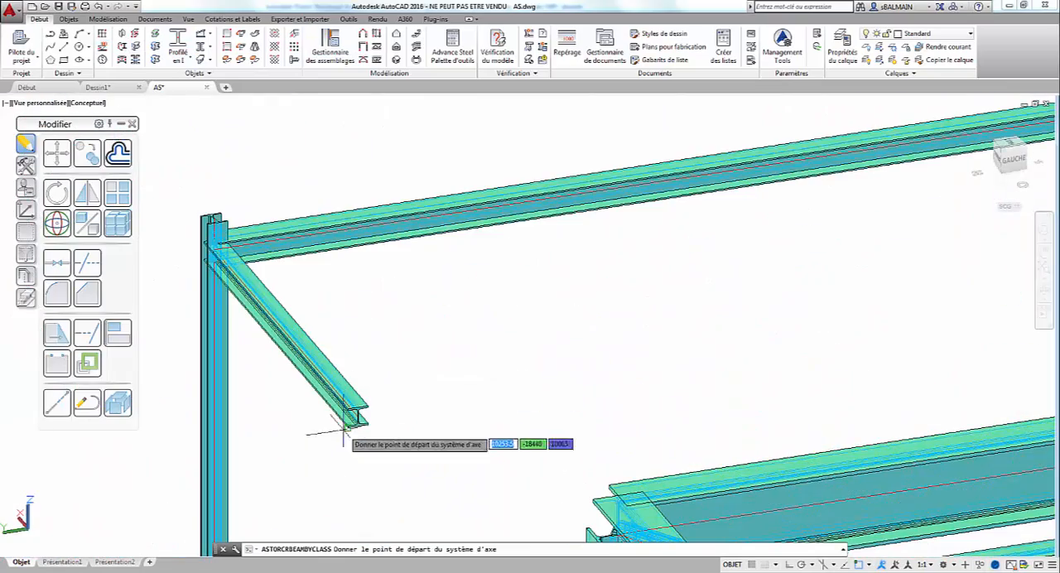
click(358, 416)
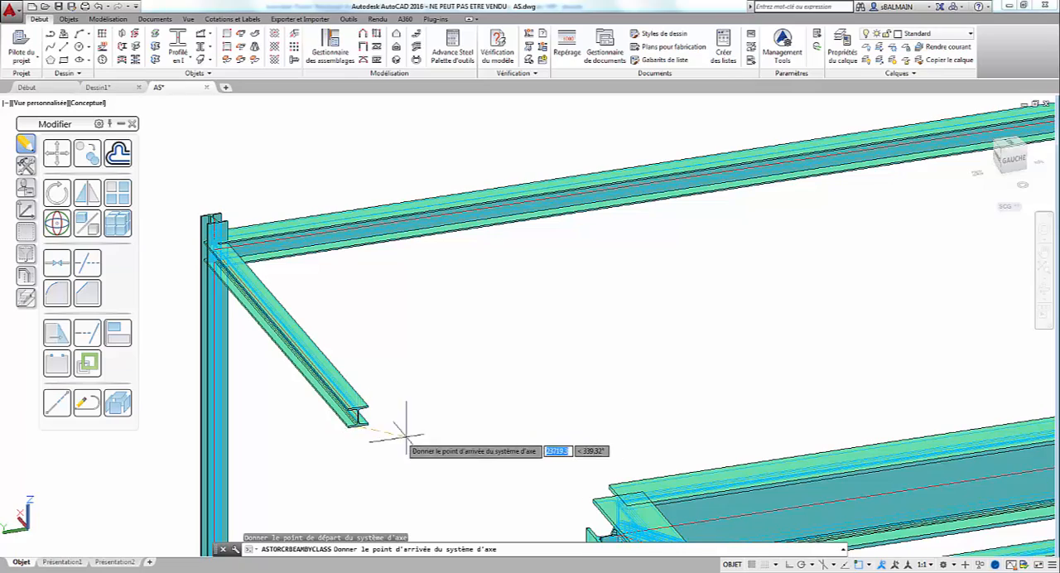
scroll(715, 362, down, 5)
scroll(425, 360, up, 3)
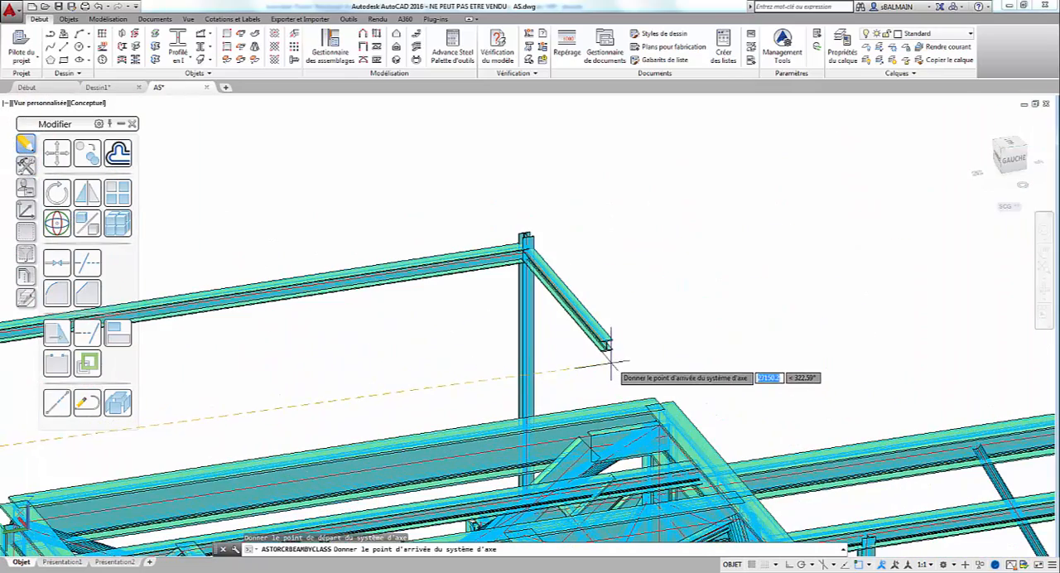
click(554, 357)
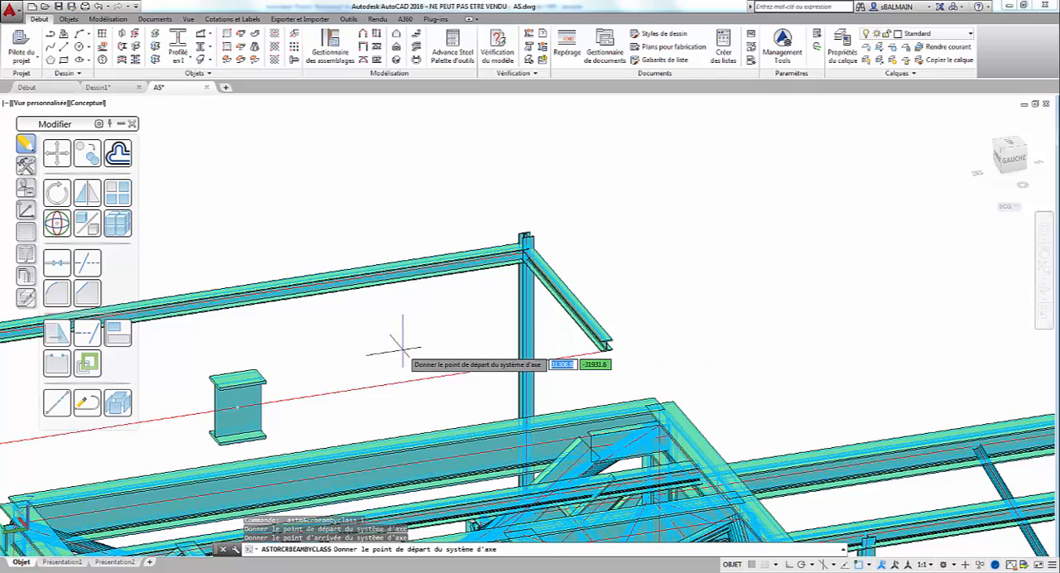
key(Escape)
key(Escape)
key(Escape)
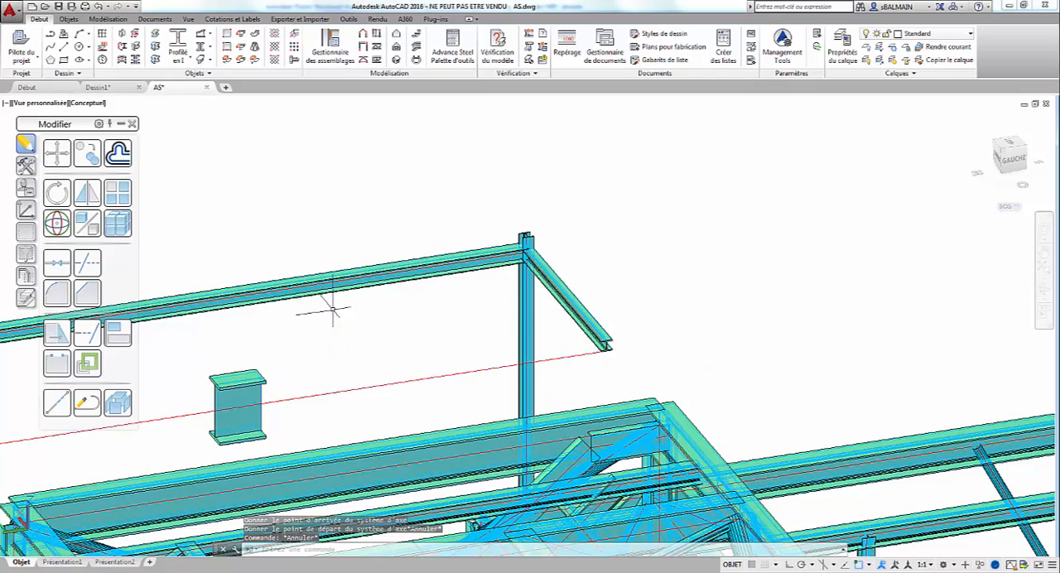
Step: Delete the long beam that joins the tops of the two posts above the central platform
click(331, 308)
click(291, 193)
key(Delete)
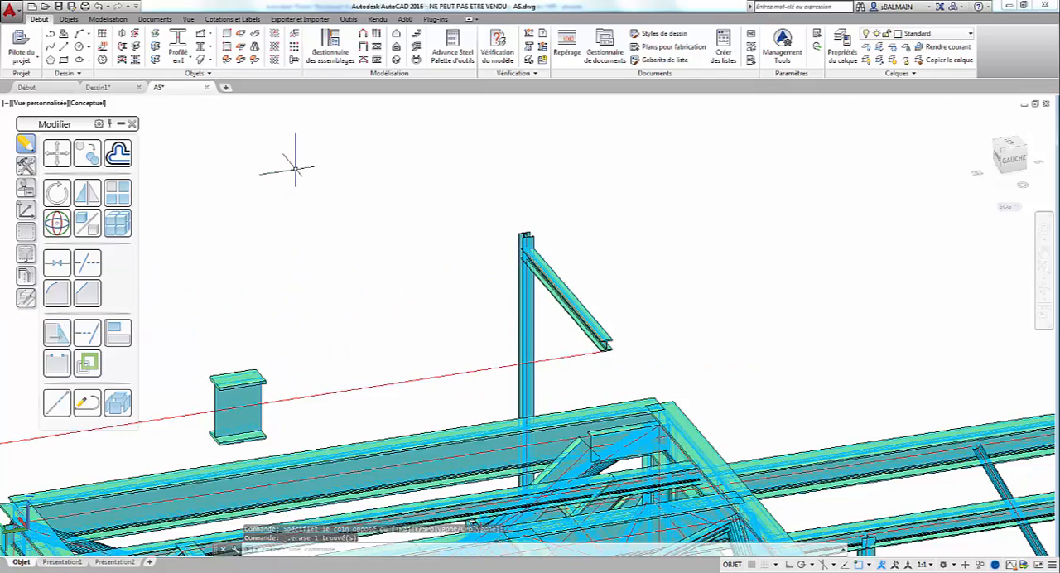
Step: Change the profile of the new beam between the cantilever arm ends to IPE140 from the IPE DIN 1025-5 class
scroll(300, 207, down, 5)
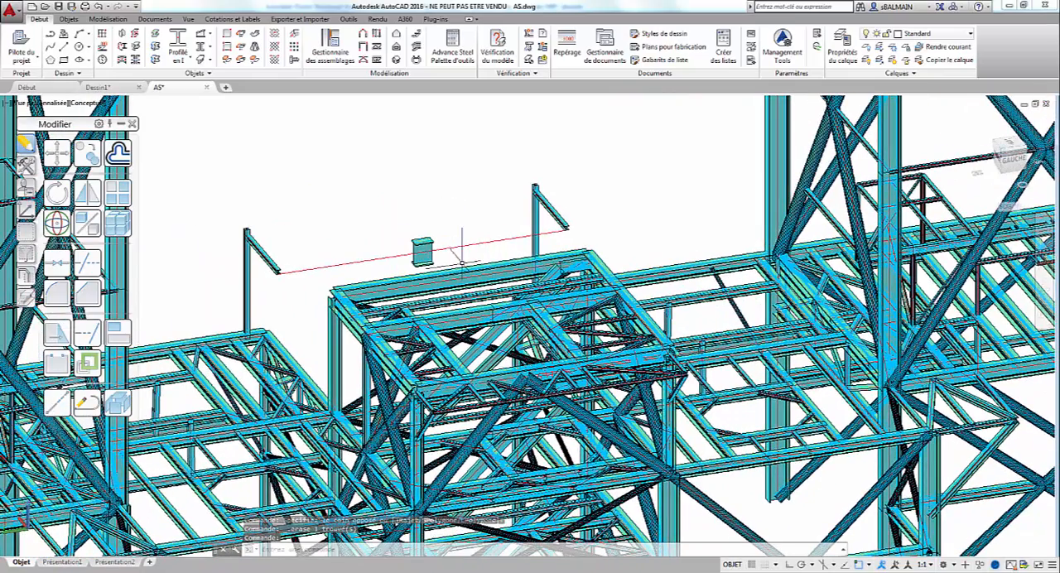
click(423, 251)
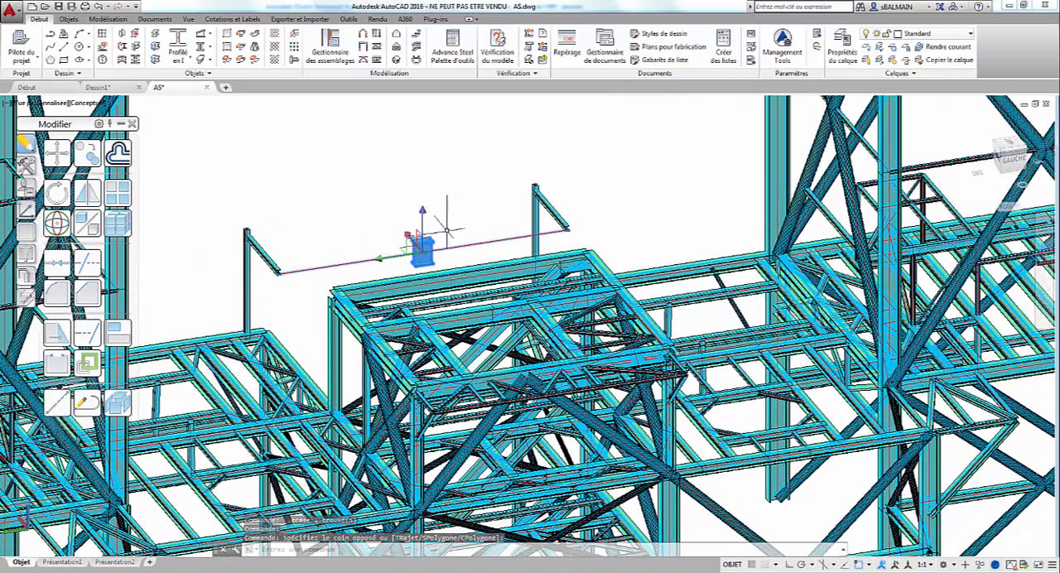
right_click(419, 190)
click(446, 345)
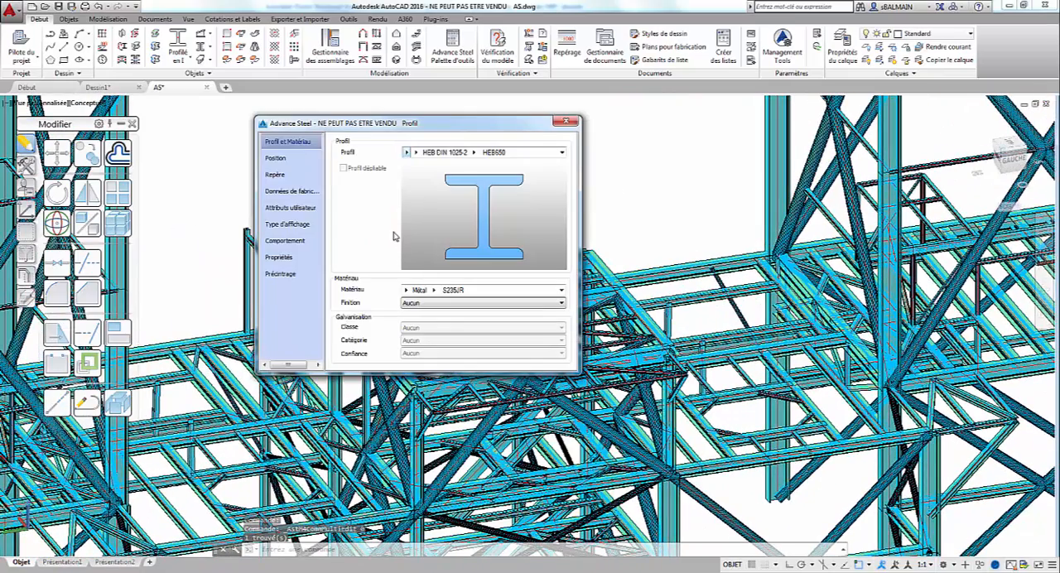
click(473, 153)
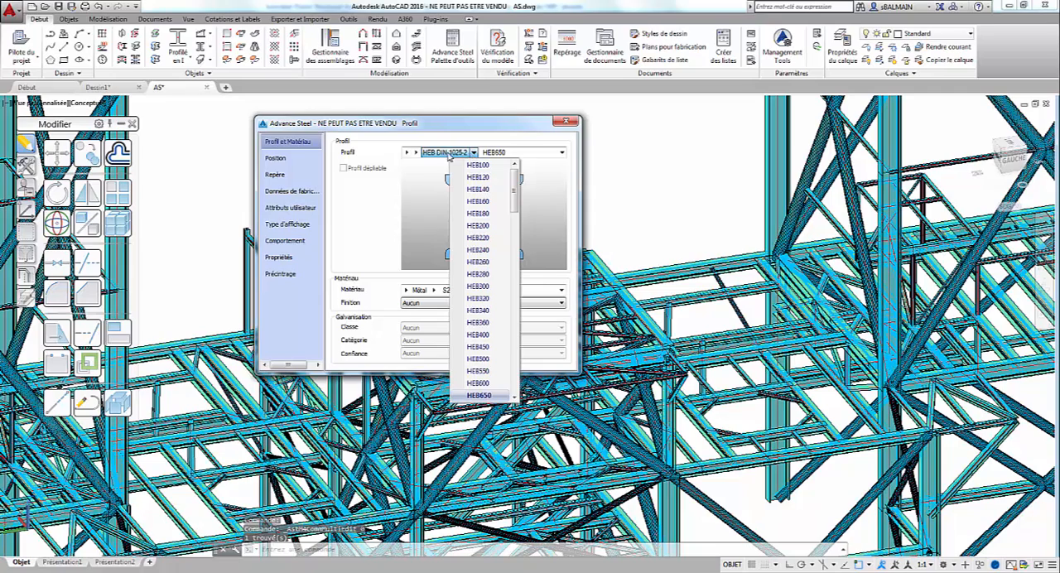
click(417, 155)
click(416, 153)
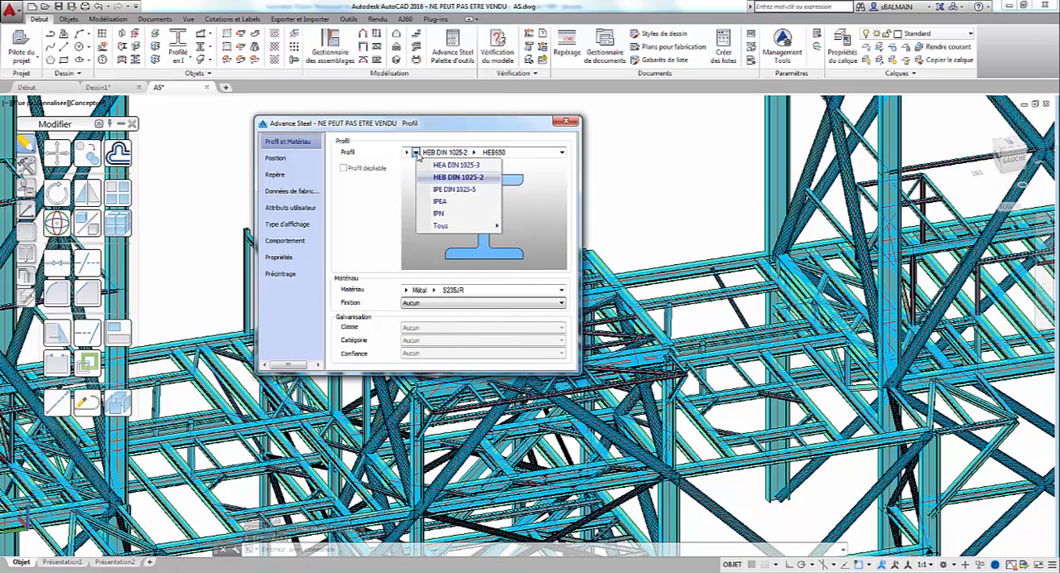
click(448, 189)
click(470, 153)
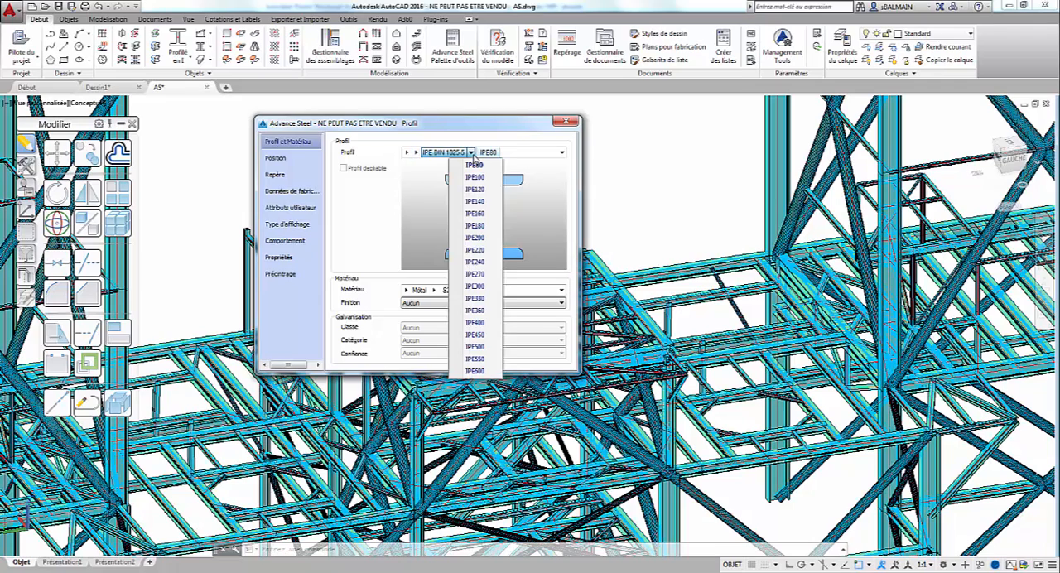
click(474, 201)
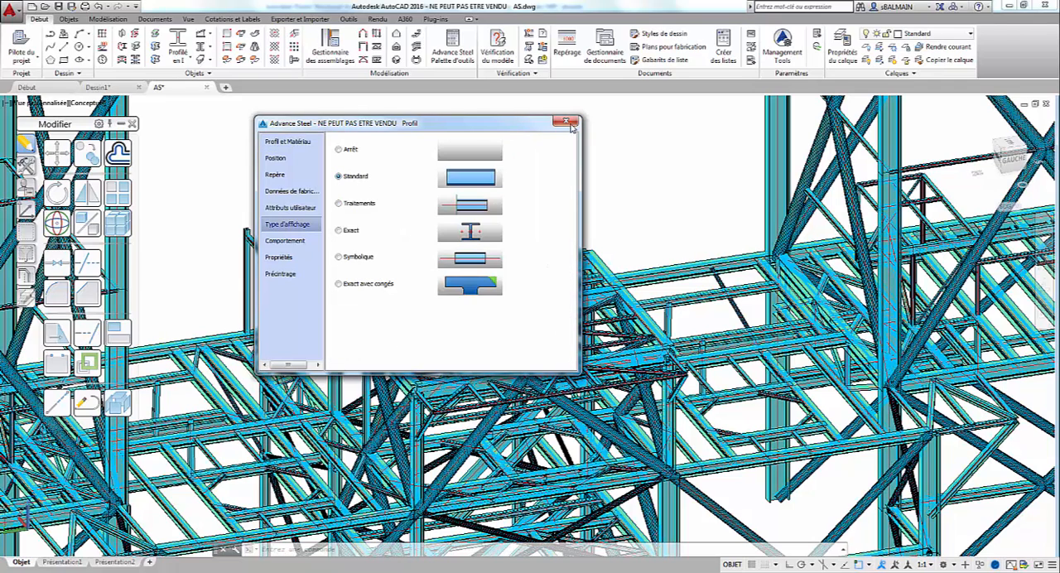
click(570, 125)
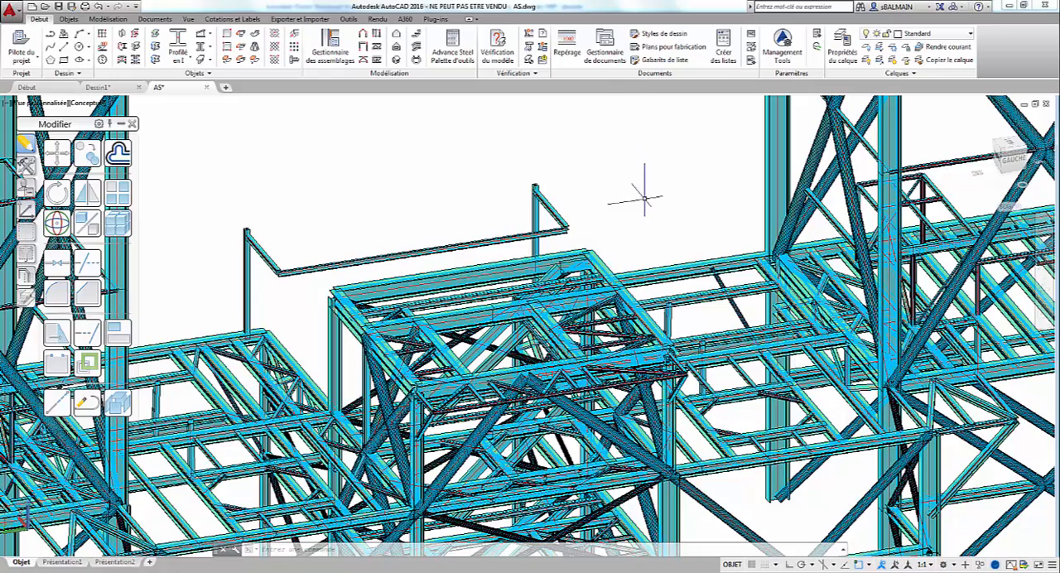
Step: Export the modified model to the Desktop as the SMLX file "AS vers RSA 2" and agree to save the model
shift+middle_drag(620, 189, 628, 198)
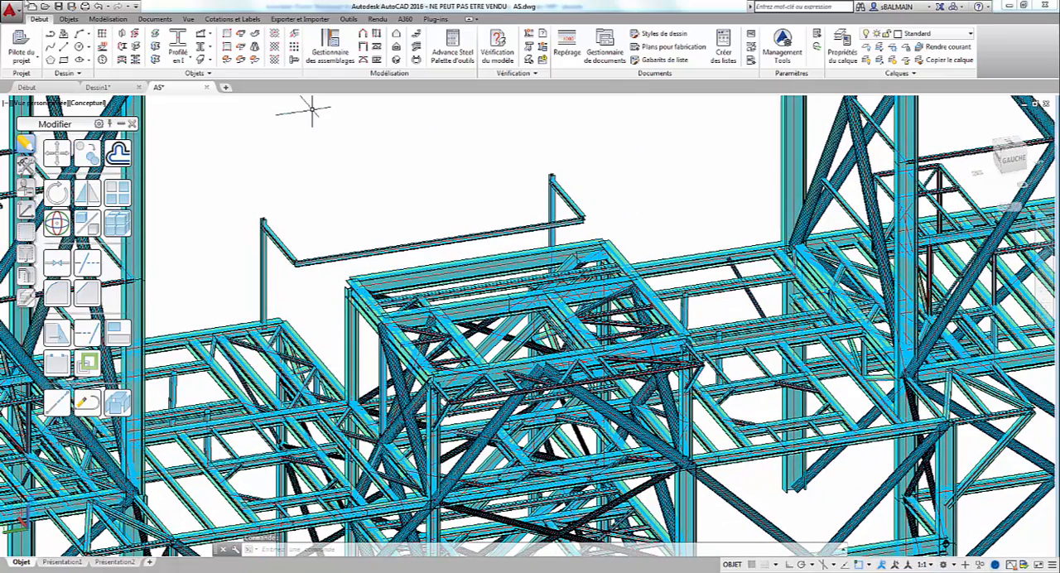
click(300, 19)
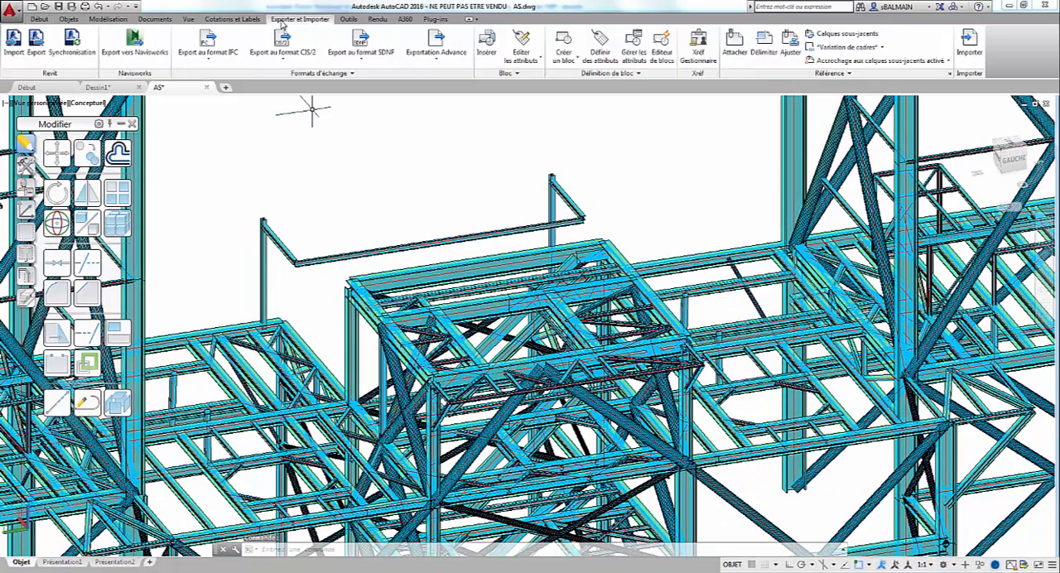
click(41, 62)
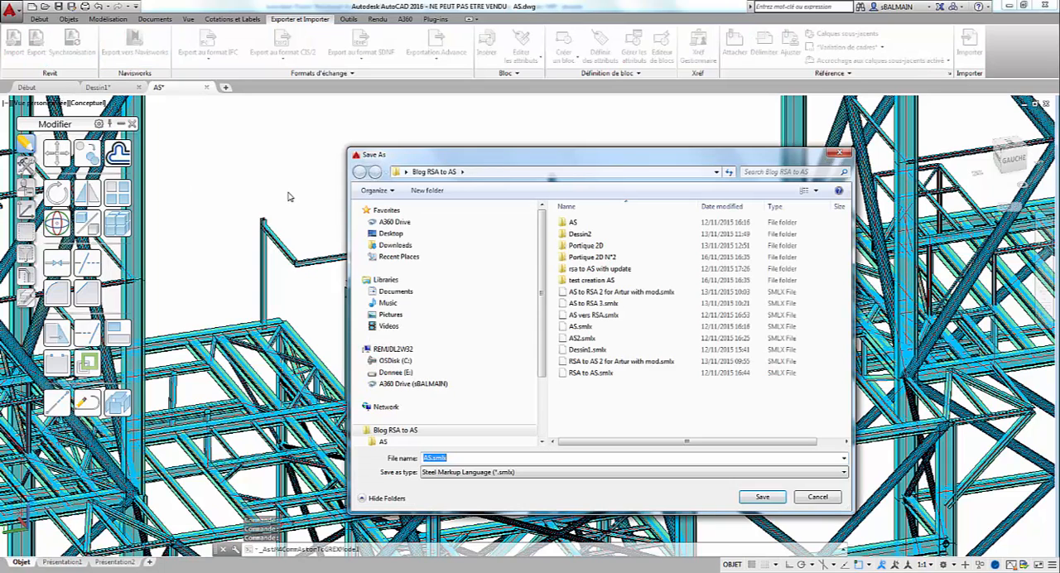
click(394, 236)
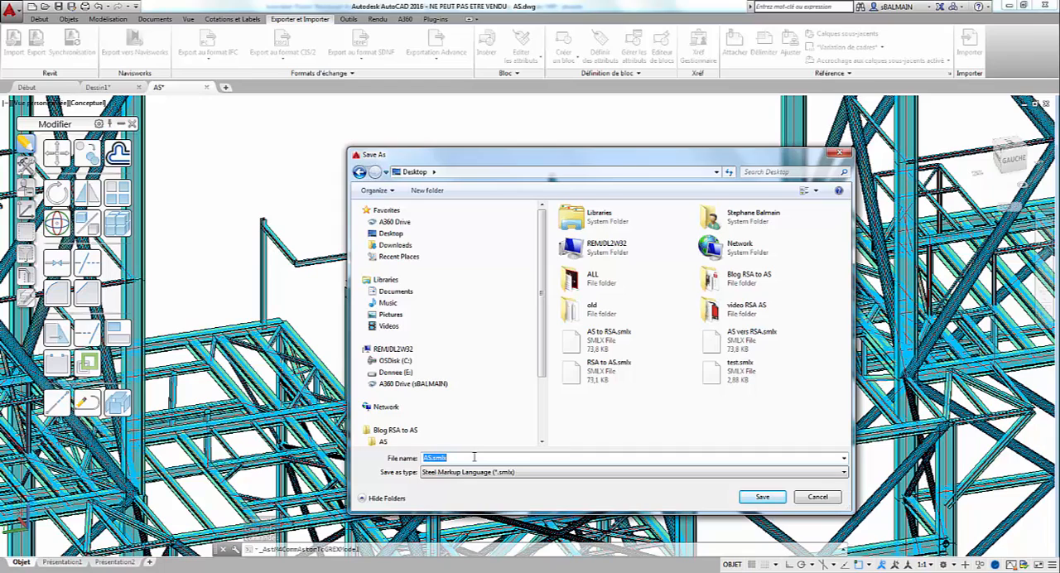
text(AS vers)
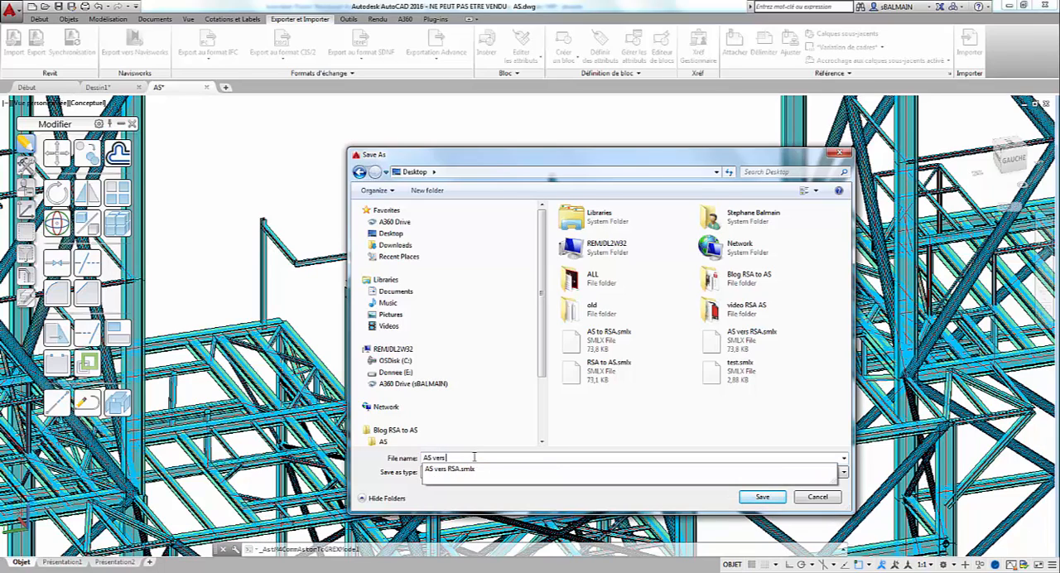
text( RSA )
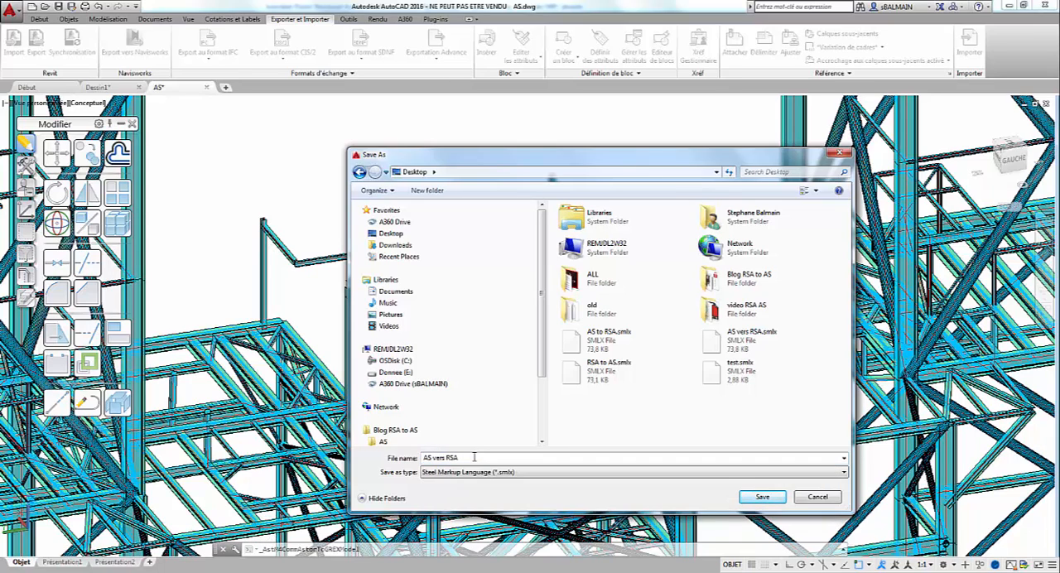
text(2)
key(Return)
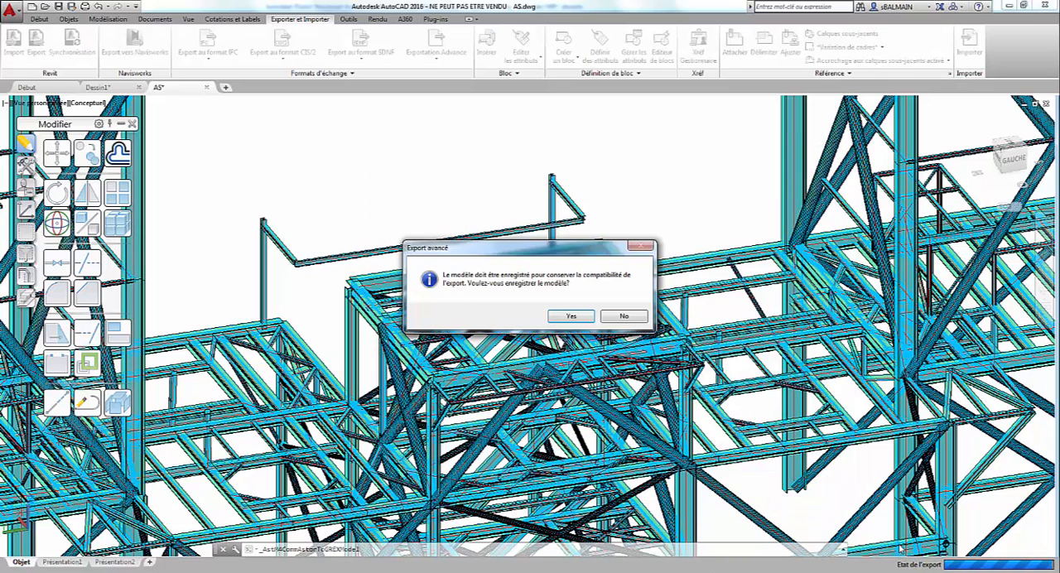
click(579, 319)
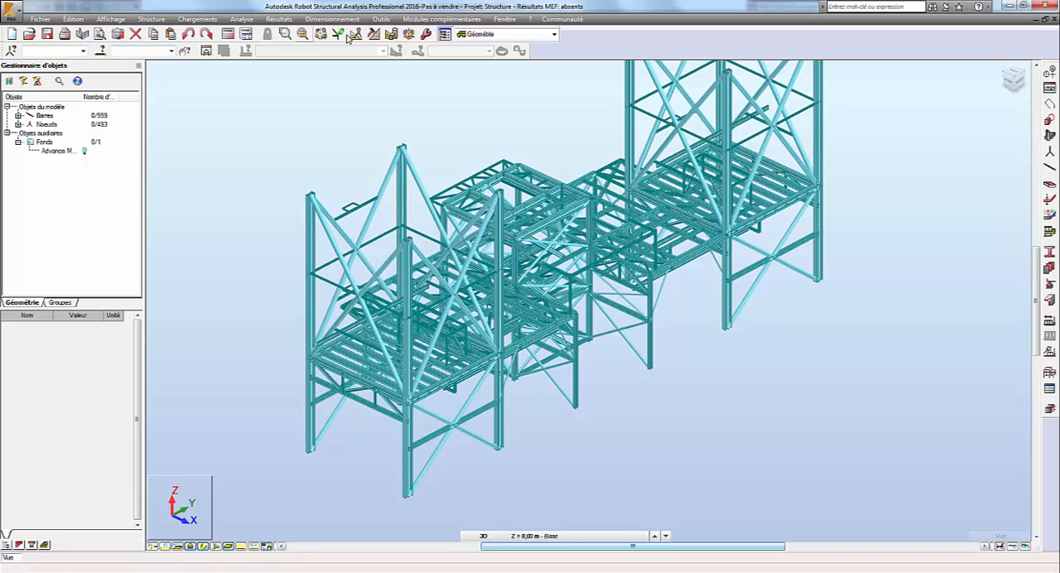
Step: In Robot Structural Analysis, start the Advance Steel integration with Synchronize from Advance and load "AS vers RSA 2.smlx" from the Desktop
click(442, 19)
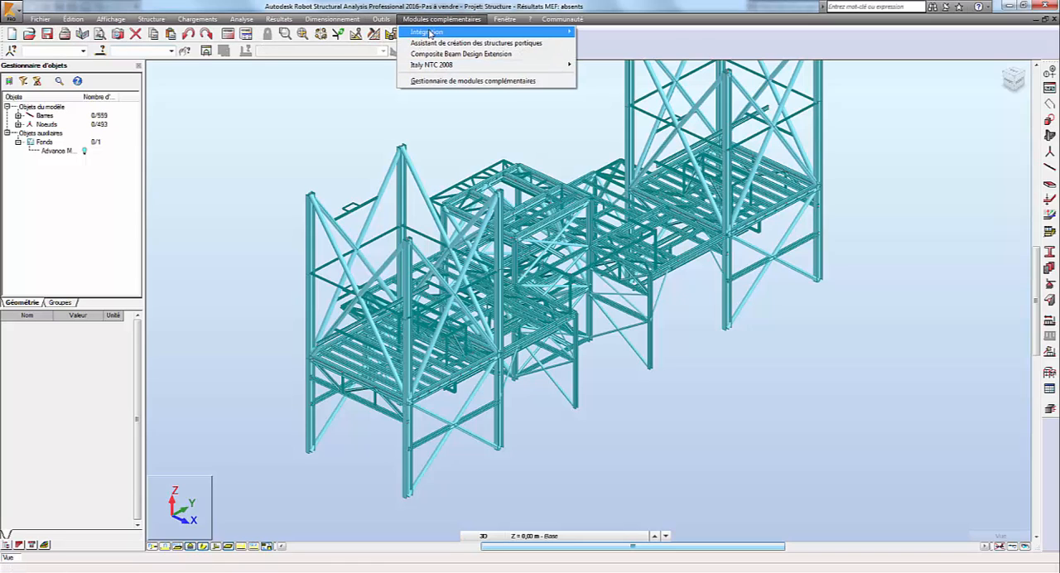
mouse_move(429, 32)
click(629, 42)
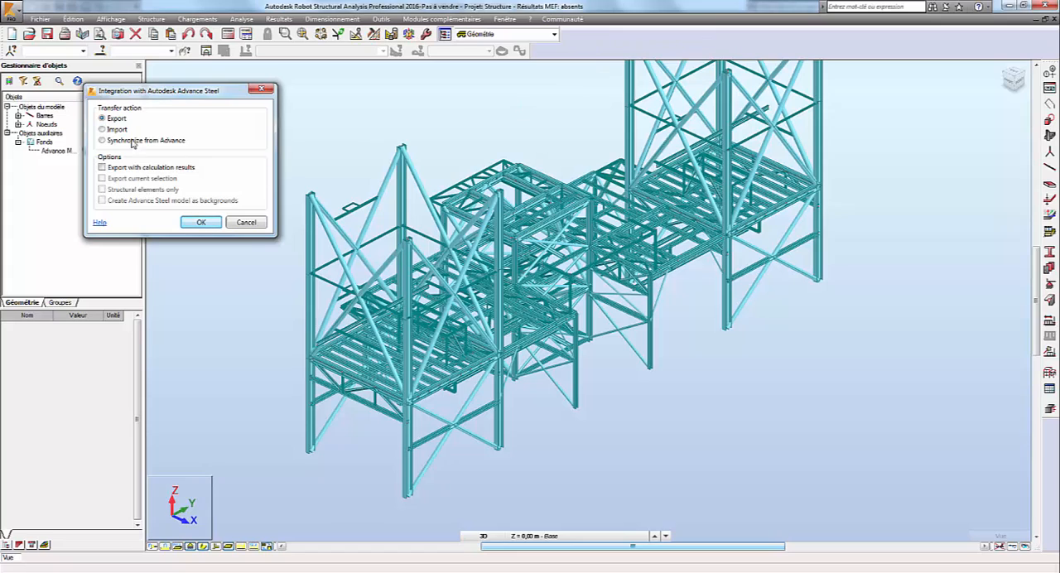
click(103, 141)
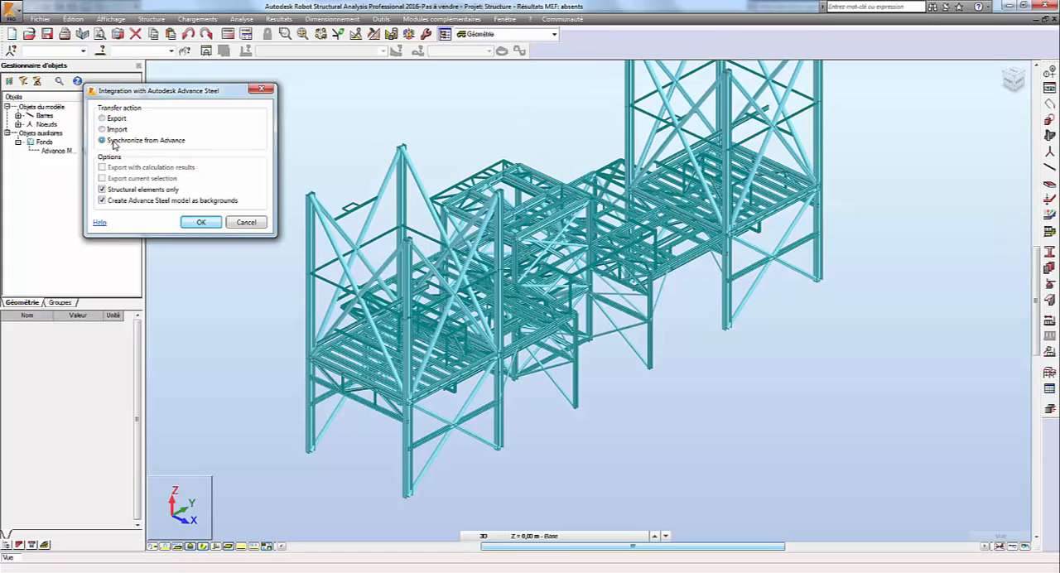
click(201, 223)
click(431, 212)
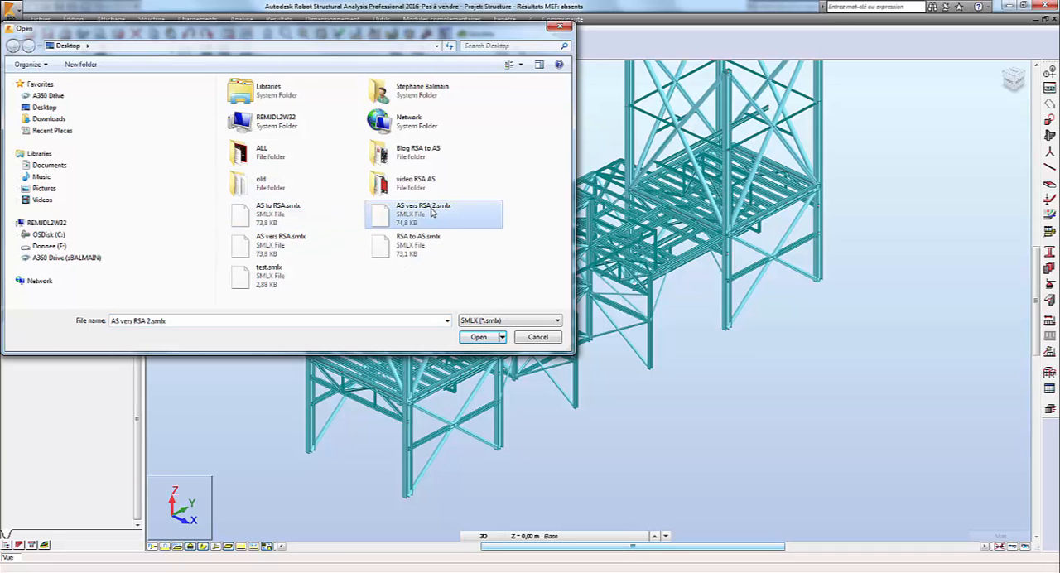
click(479, 337)
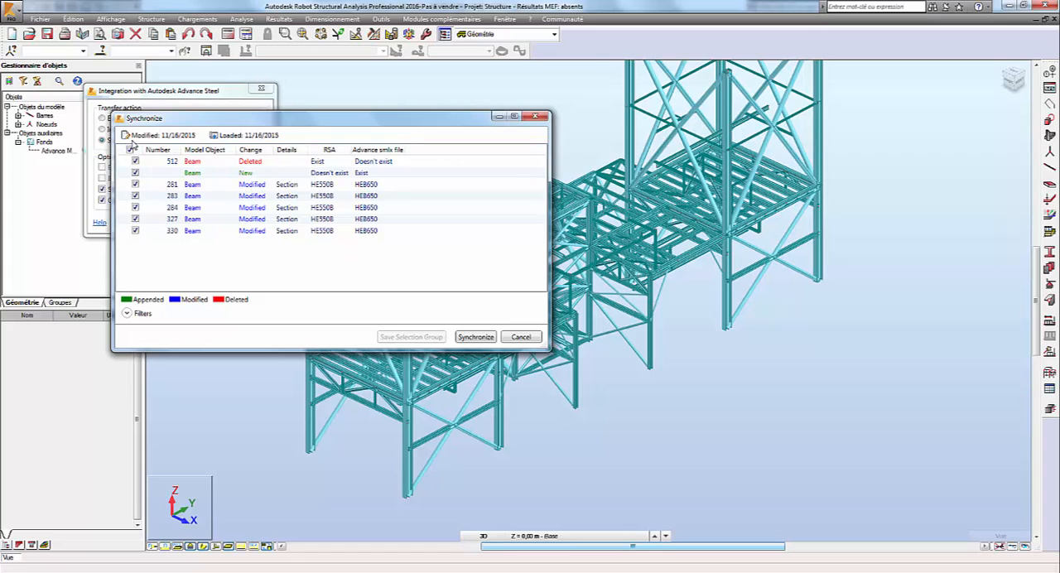
Step: Expand the synchronization filters, keep all deleted, new and modified beams selected, and synchronize the model
click(127, 313)
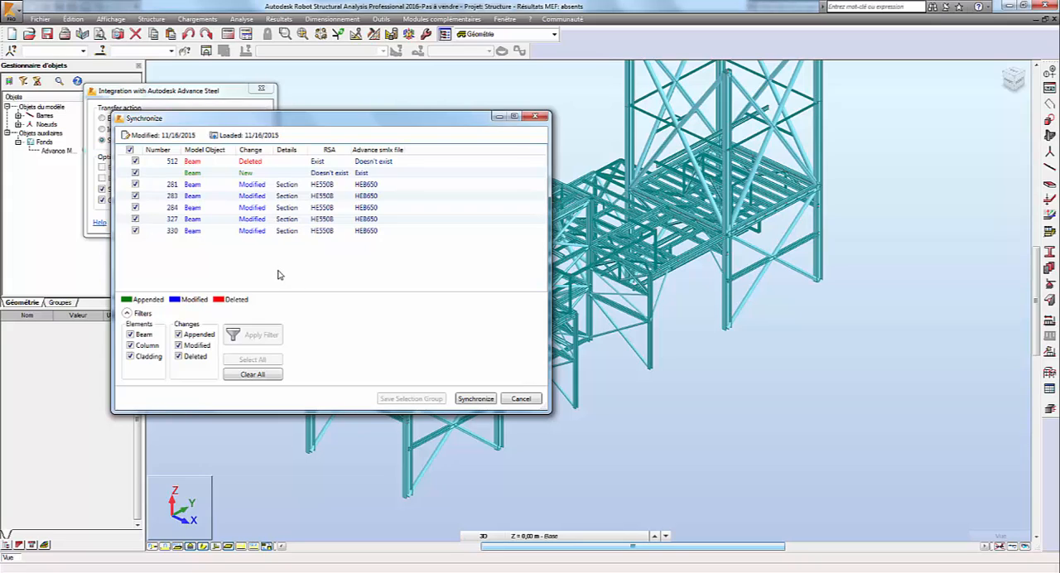
click(129, 149)
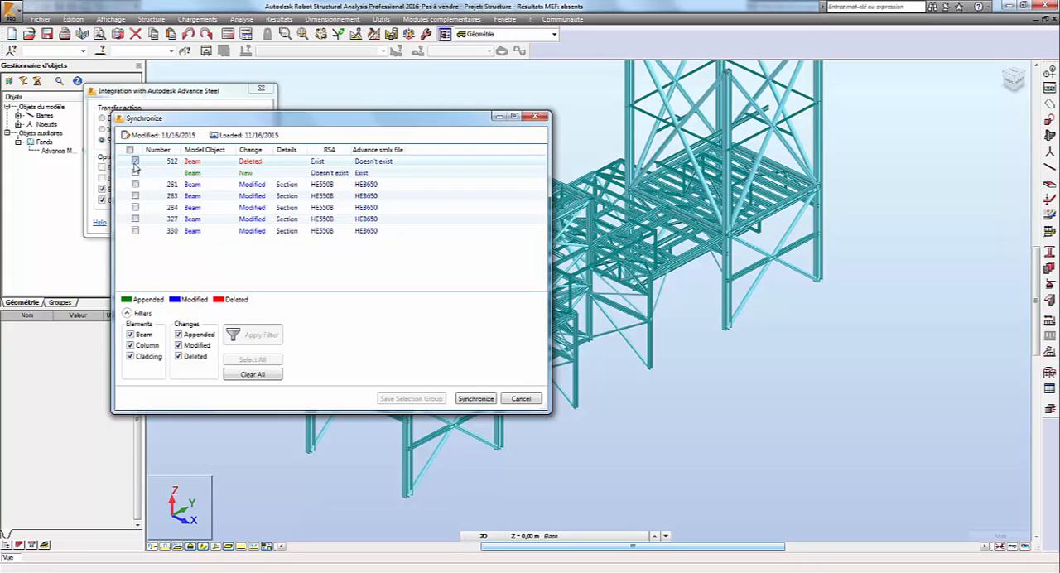
click(135, 161)
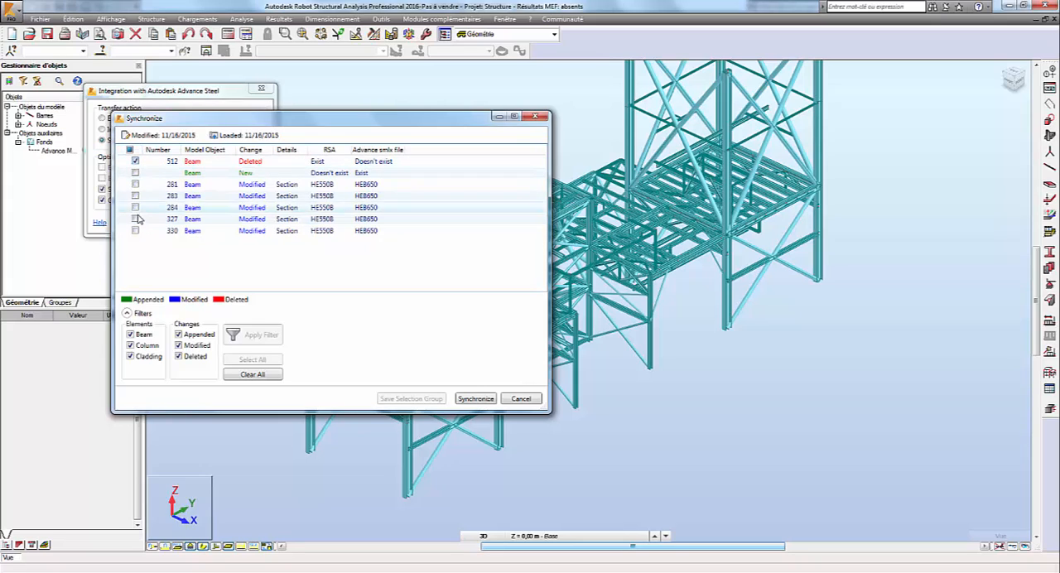
click(130, 151)
click(130, 151)
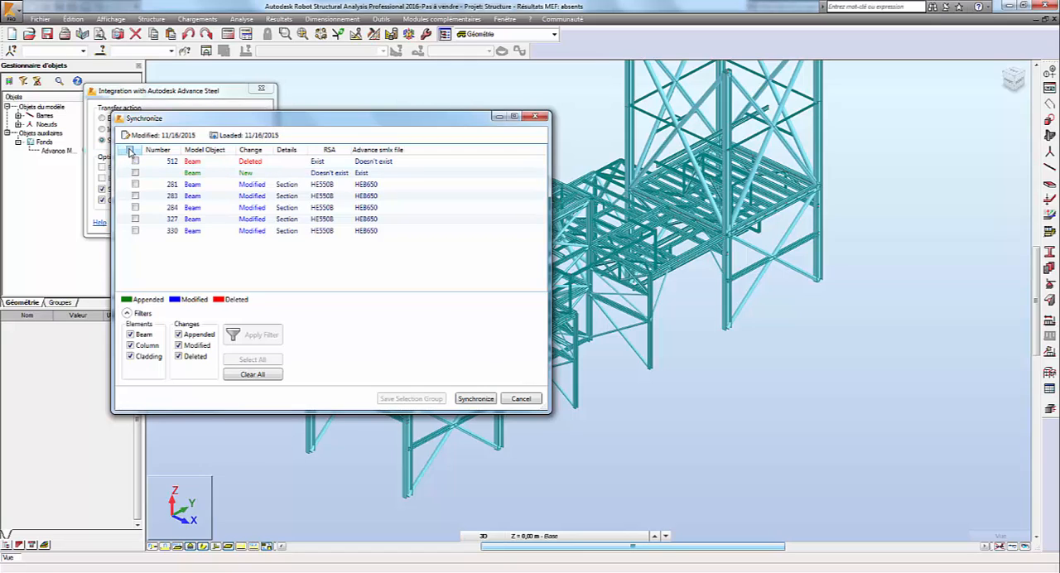
click(475, 400)
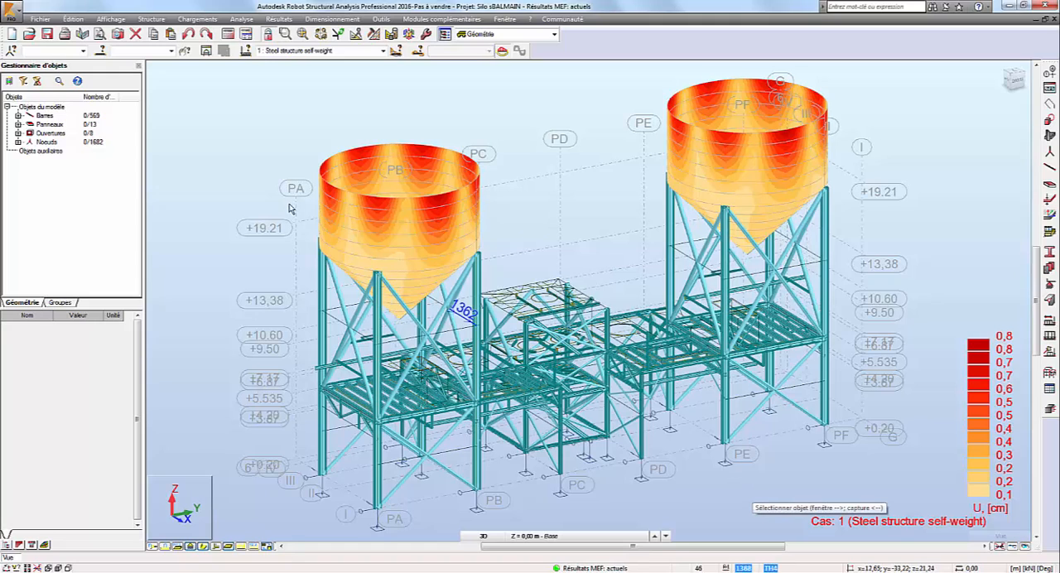
Step: In the silo project, open the Advance Steel integration for export and choose the option to export with calculation results
click(342, 20)
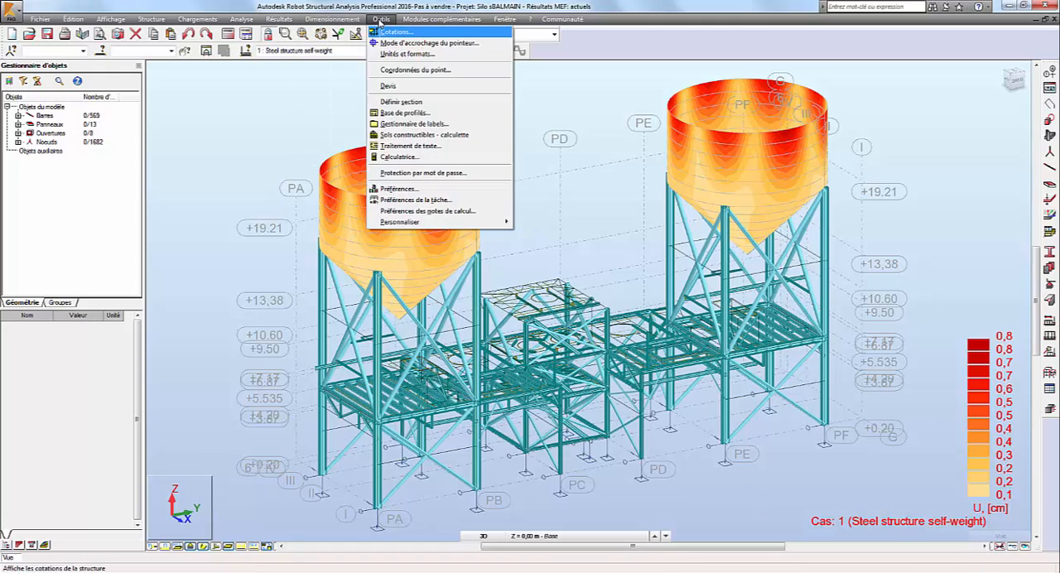
mouse_move(423, 35)
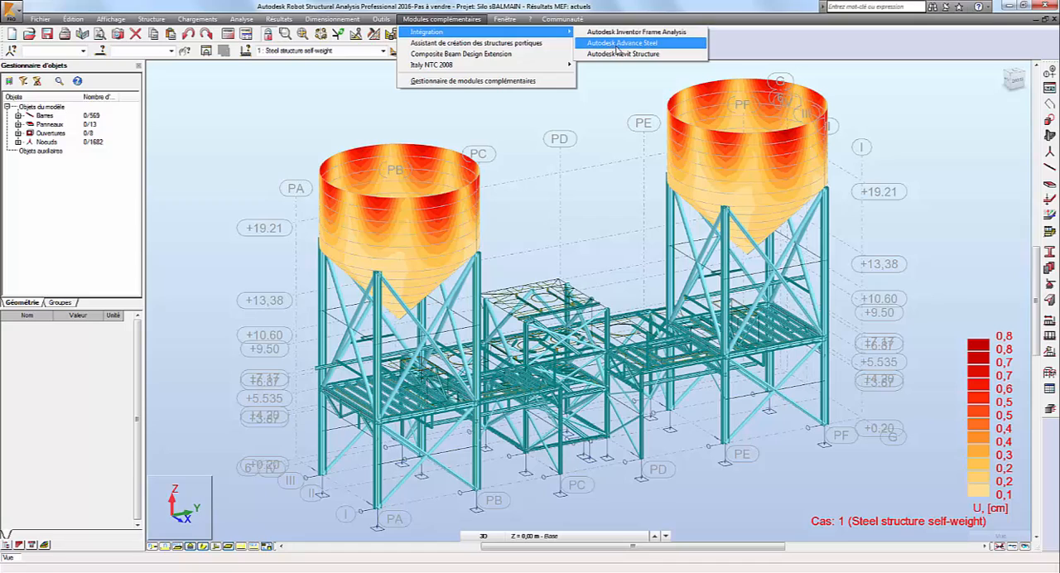
click(638, 42)
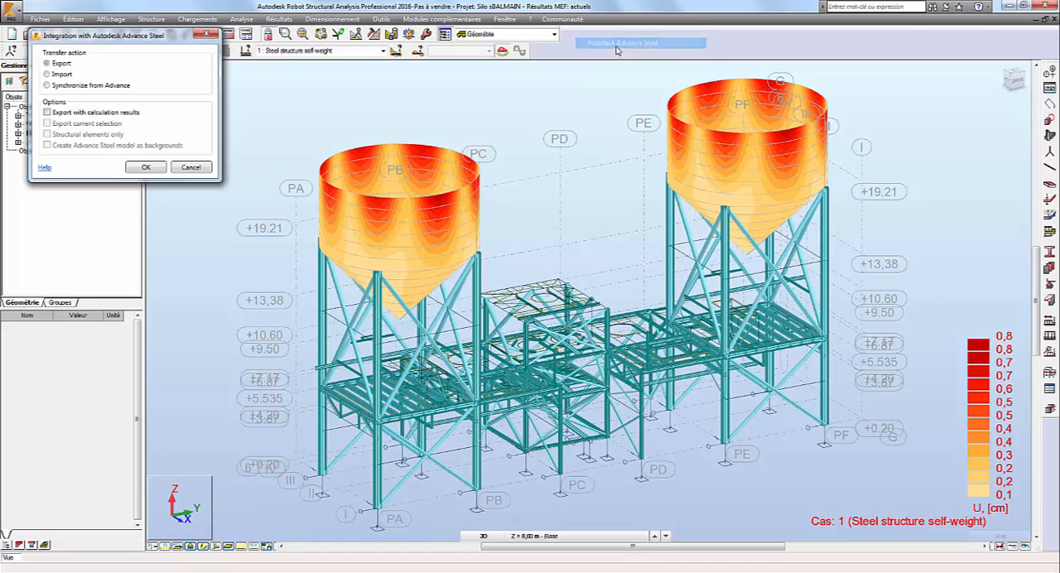
click(63, 116)
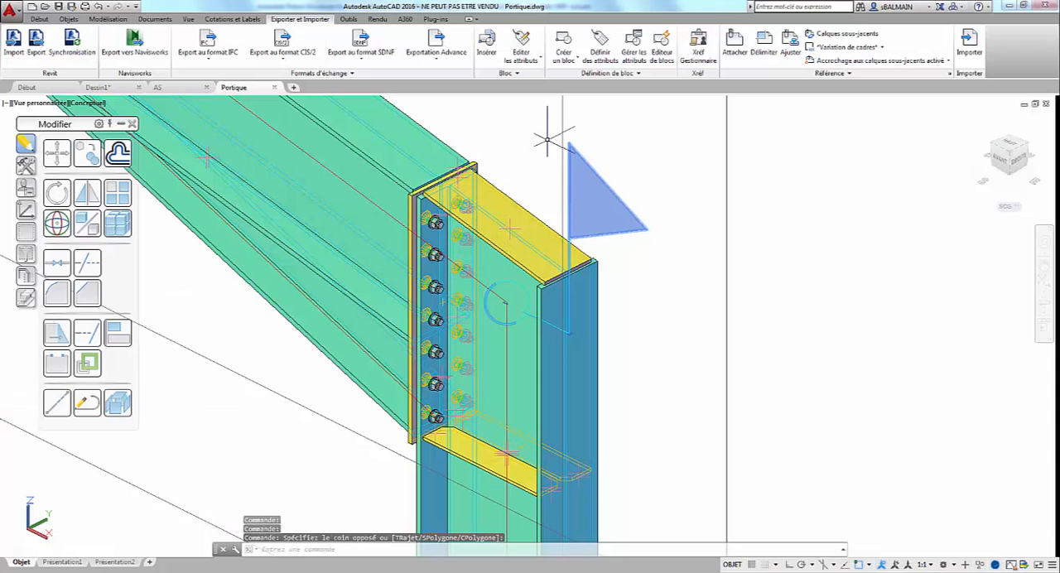
Step: In the AutoCAD drawing Portique.dwg, open the Advance assembly properties of the analysis node at the frame's ridge, where the two rafters meet
click(580, 145)
scroll(464, 165, down, 5)
middle_drag(426, 176, 619, 349)
middle_drag(320, 189, 521, 334)
scroll(458, 290, up, 2)
middle_drag(296, 152, 429, 381)
middle_drag(345, 220, 423, 325)
scroll(427, 249, up, 1)
click(426, 232)
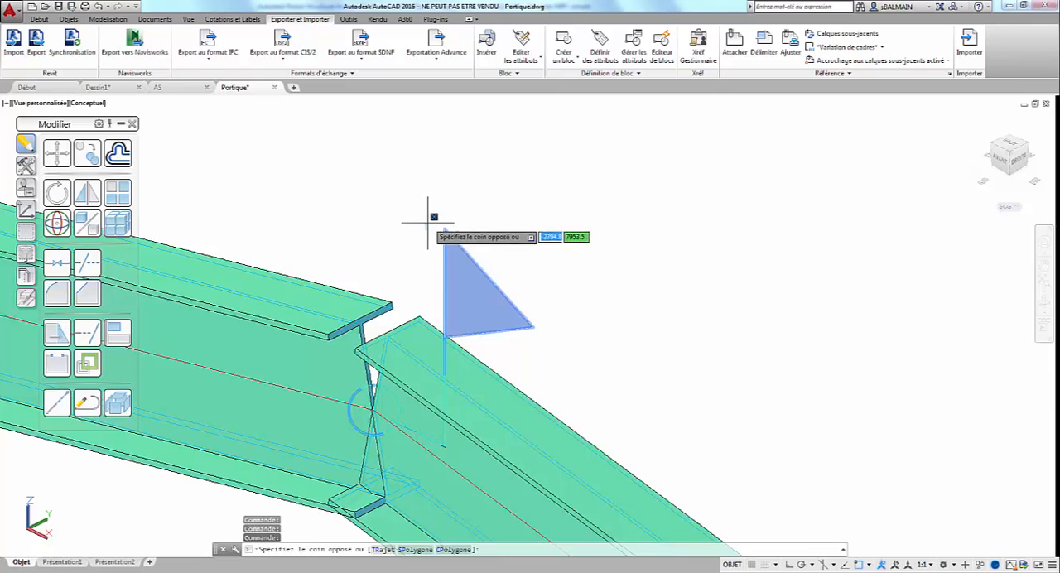
right_click(451, 256)
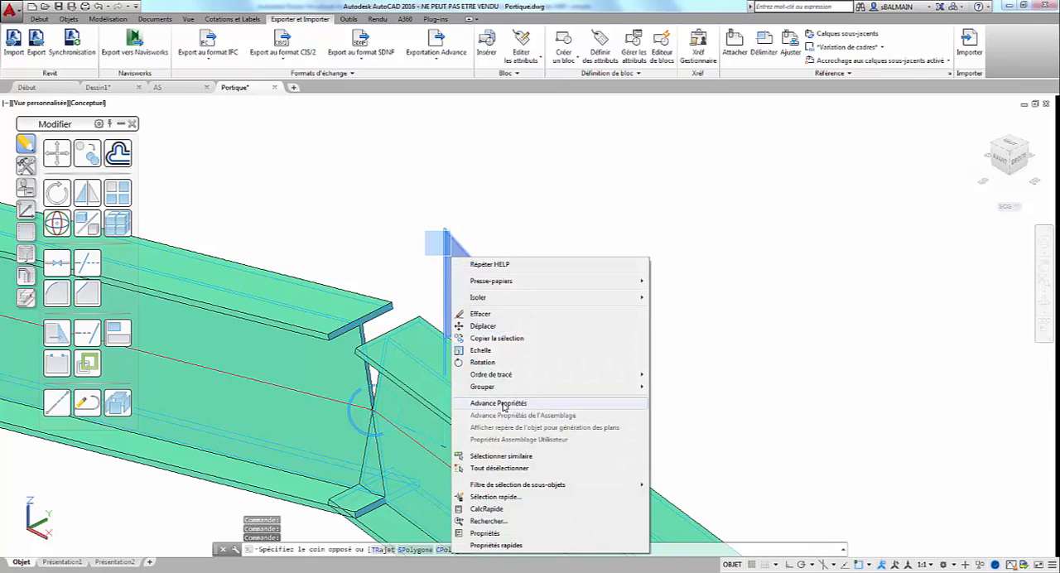
key(Escape)
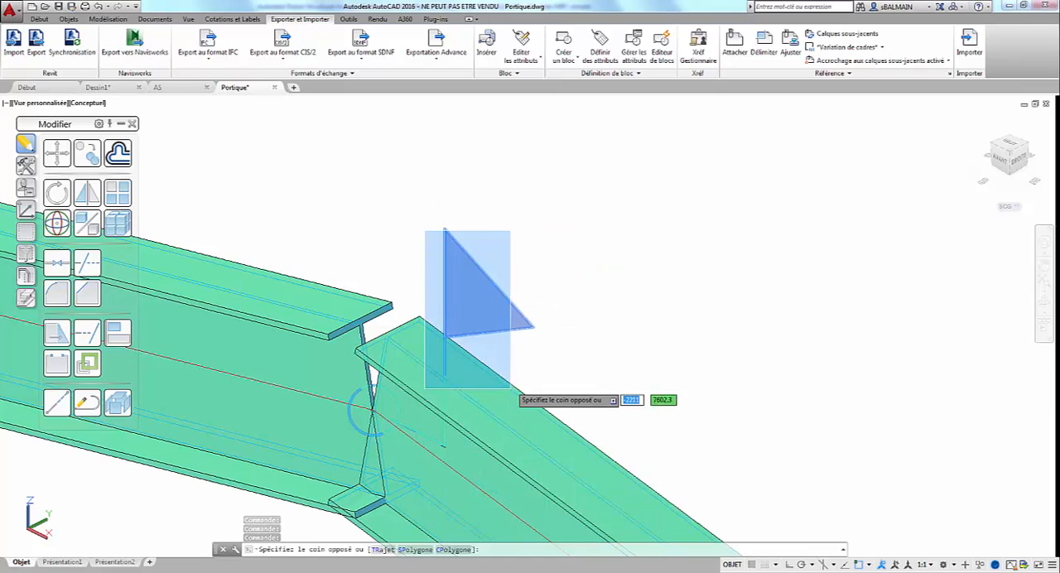
key(Escape)
right_click(498, 287)
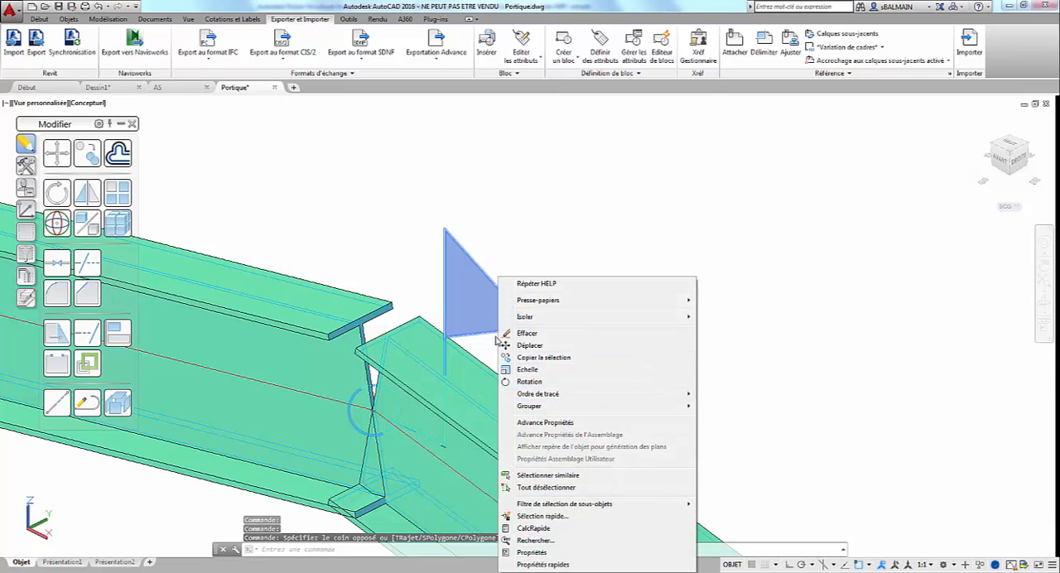
key(Escape)
right_click(453, 242)
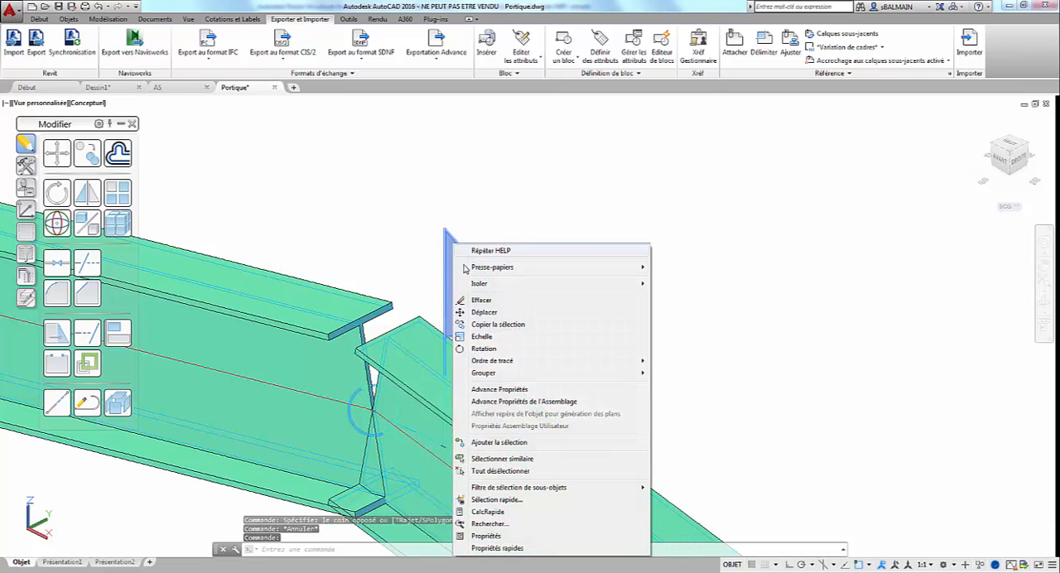
click(521, 401)
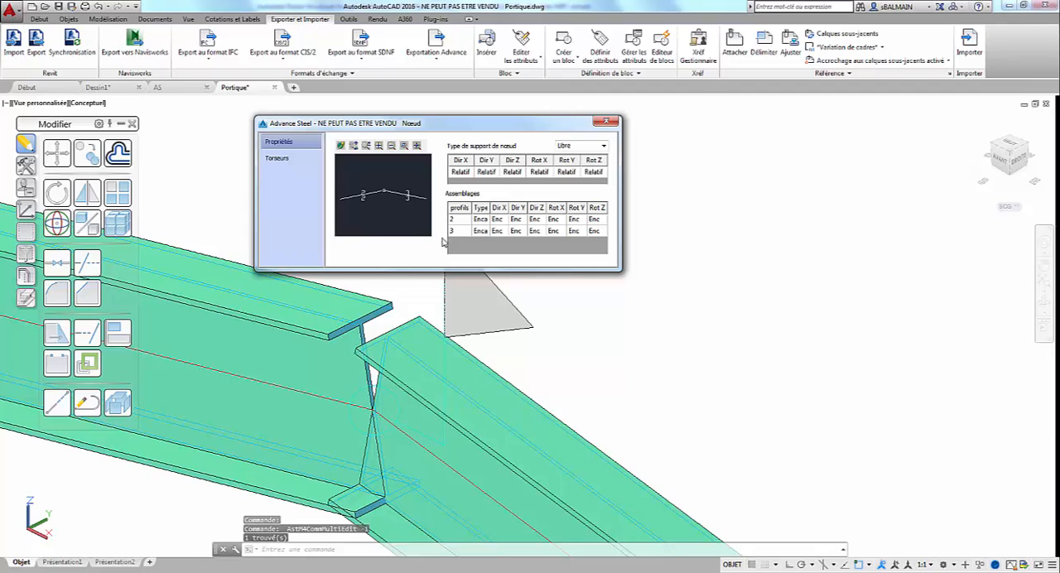
Step: Review the ridge node's imported internal forces for profile 2 across the load cases, then close its properties
click(277, 158)
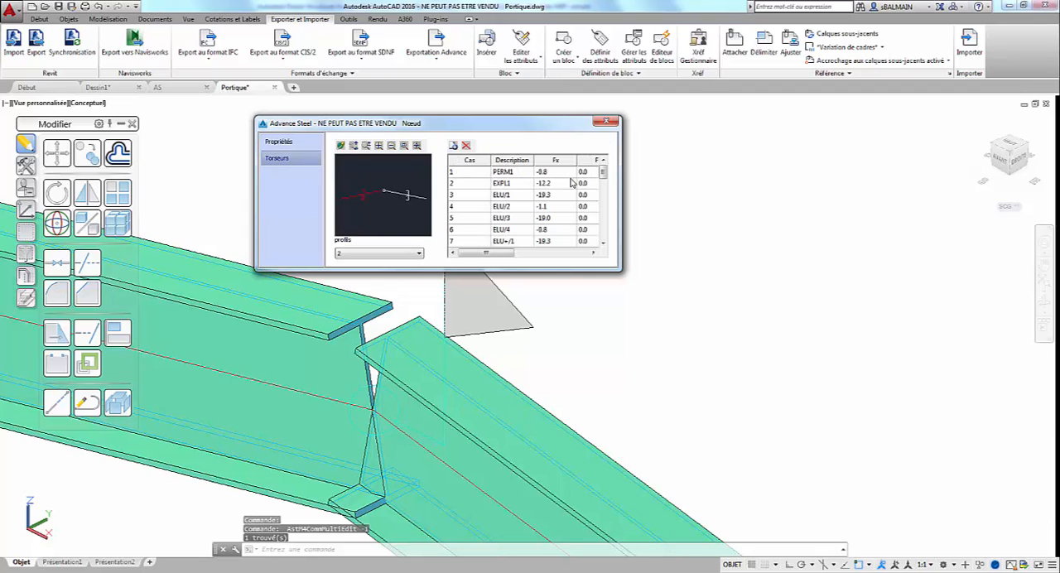
drag(604, 175, 603, 232)
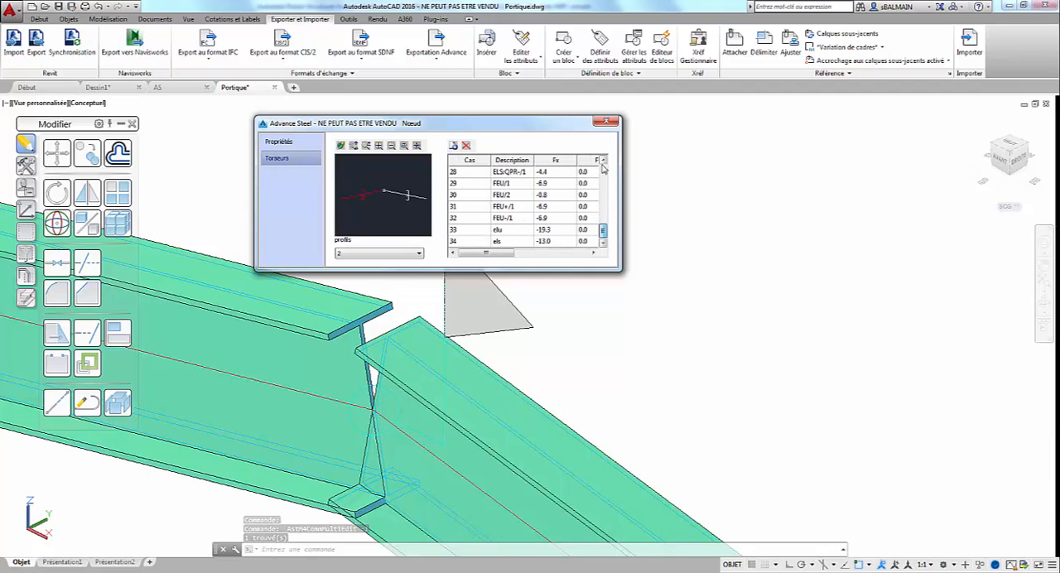
click(606, 123)
Step: Open the Advance assembly properties of the bolted haunch connection at the corner between the rafter and the column
scroll(671, 266, down, 6)
middle_drag(752, 340, 523, 234)
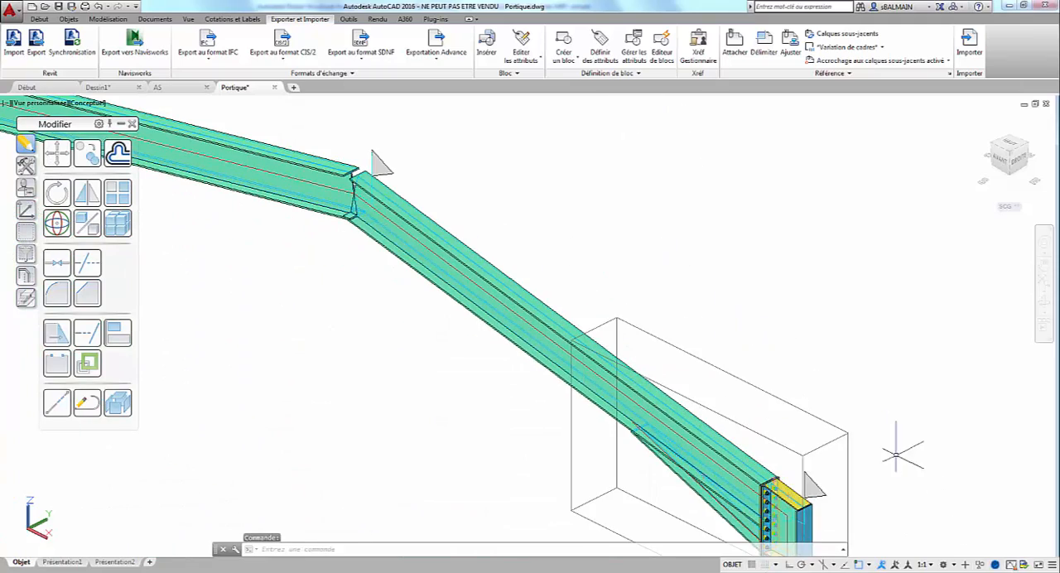
middle_drag(829, 501, 643, 383)
scroll(643, 382, up, 5)
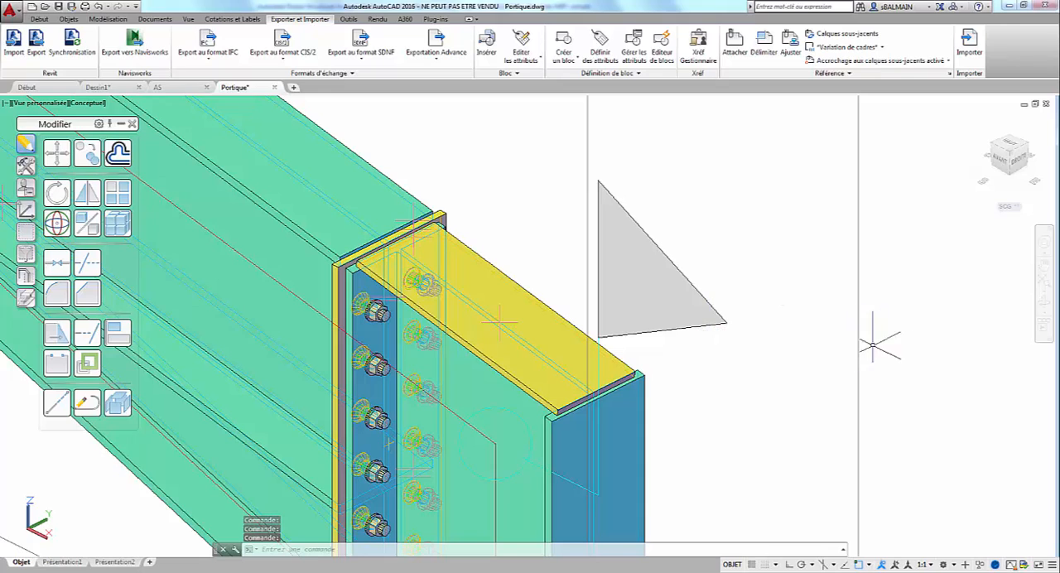
click(855, 352)
click(862, 342)
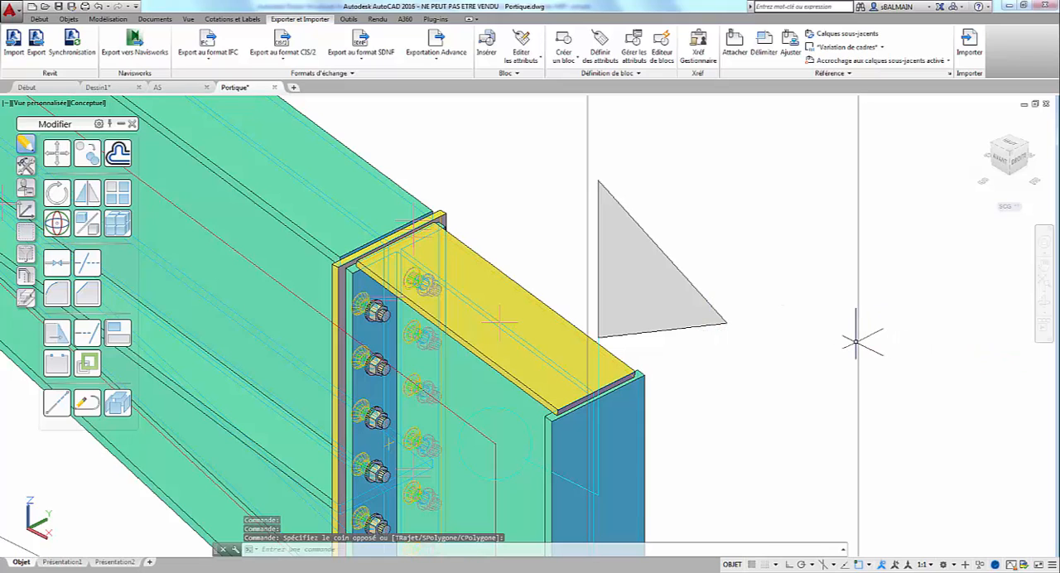
click(859, 340)
right_click(860, 341)
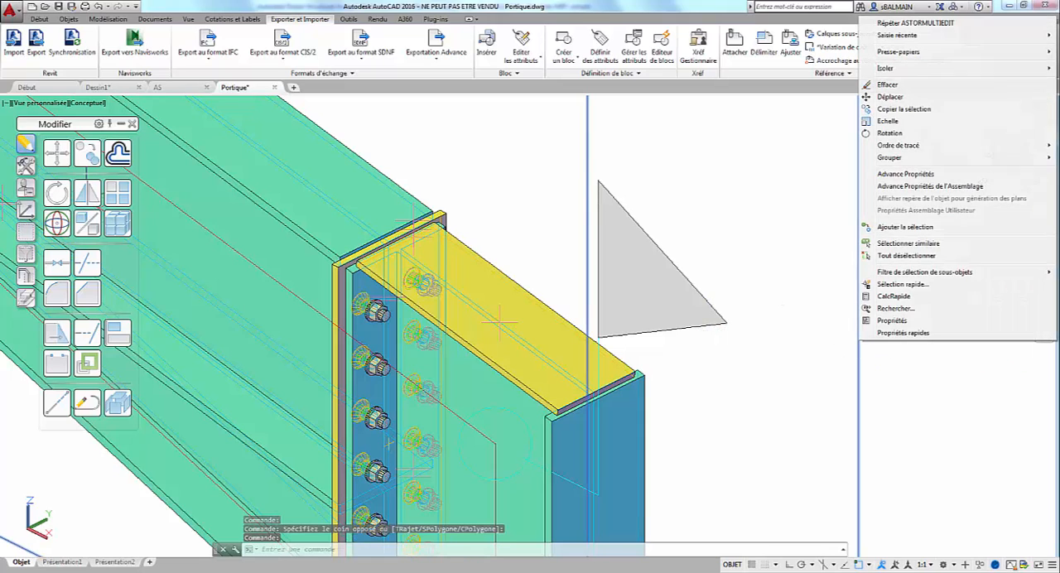
click(937, 188)
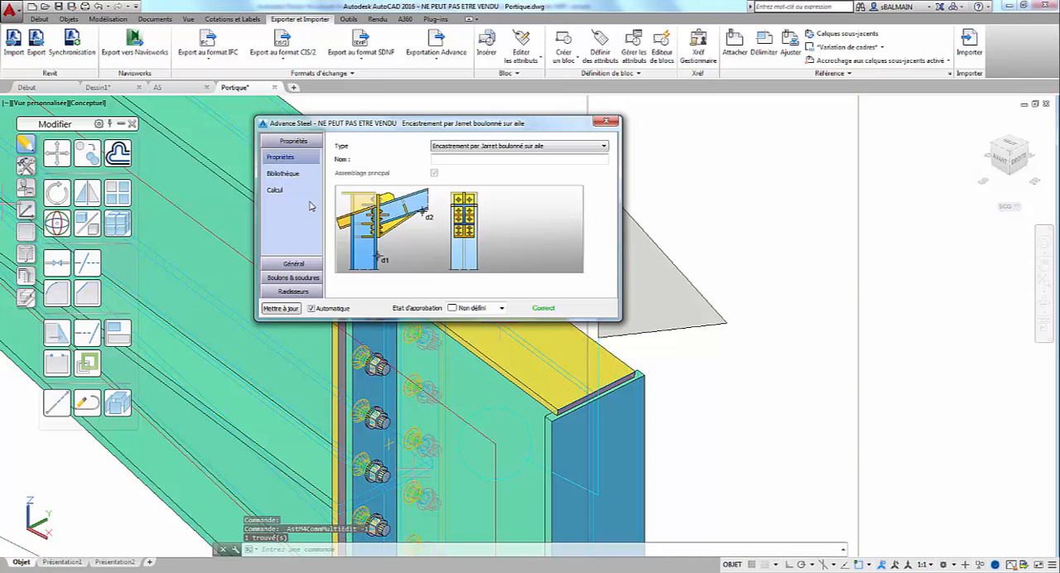
Step: Review the haunch connection's force table for all load cases in its EC3 calculation, then generate the calculation note
click(274, 189)
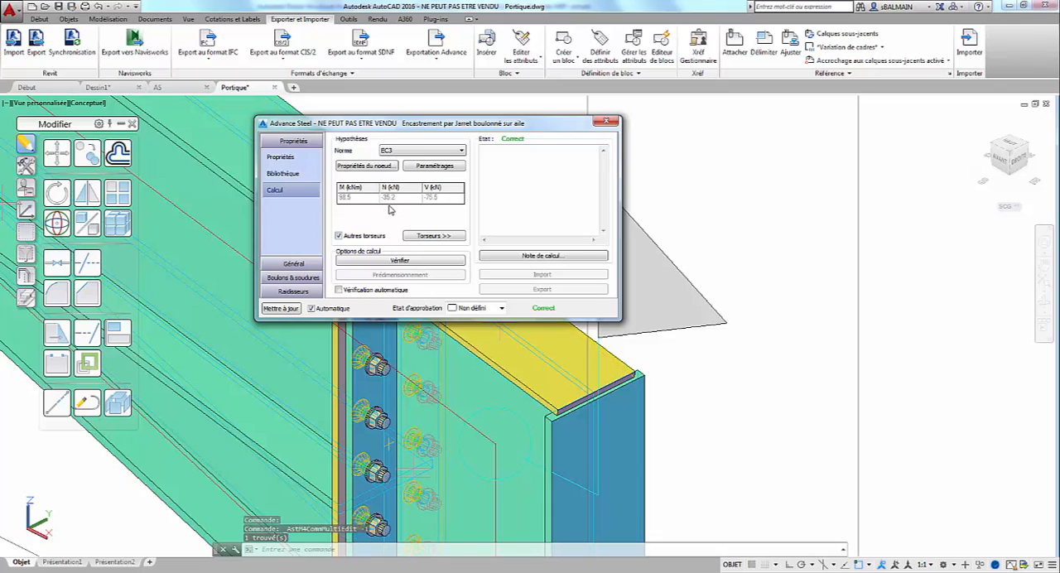
click(440, 240)
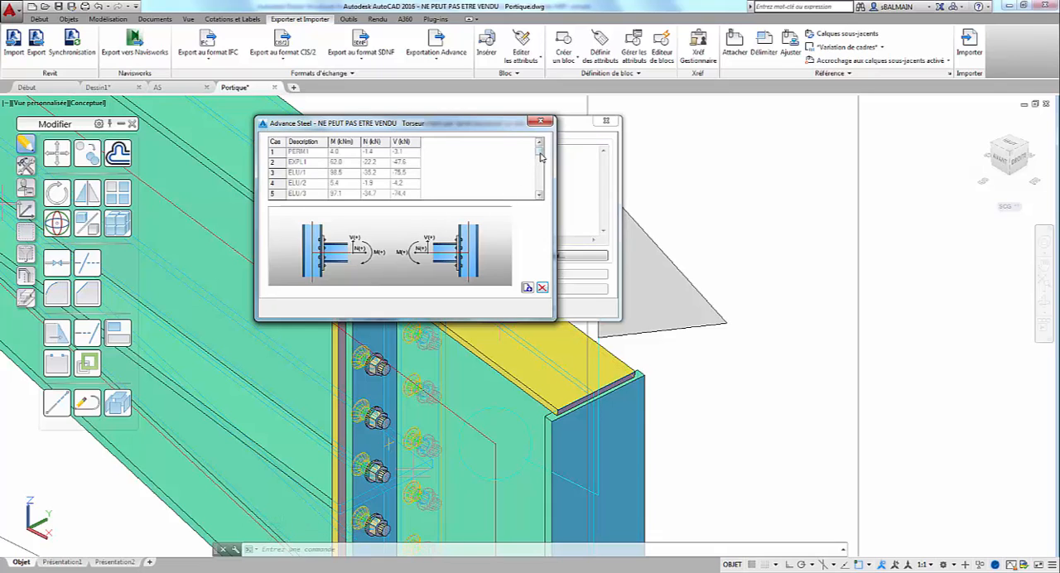
mouse_move(539, 151)
mouse_down()
mouse_move(539, 197)
mouse_move(540, 166)
mouse_up()
click(541, 122)
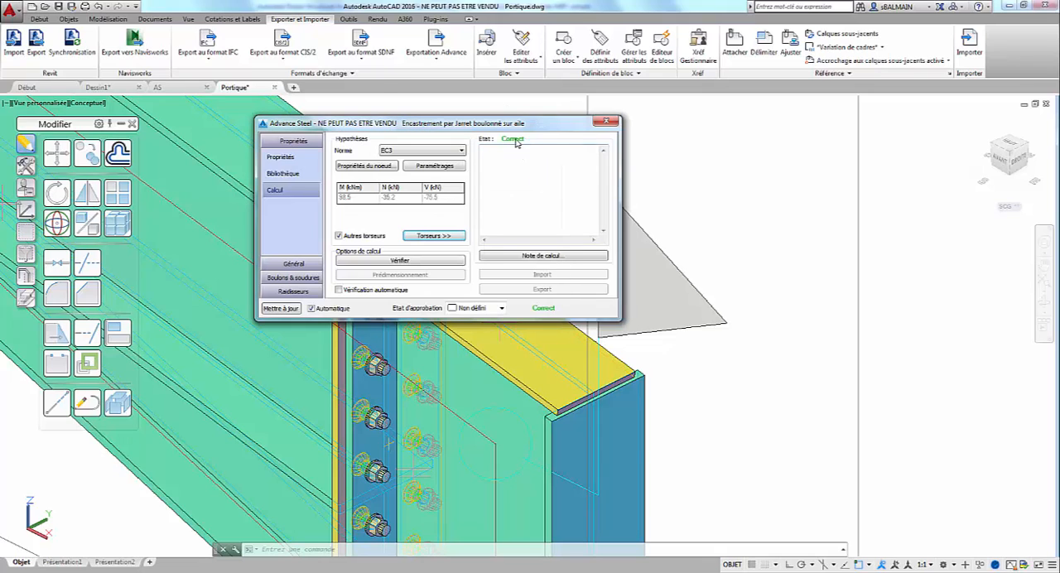
click(568, 257)
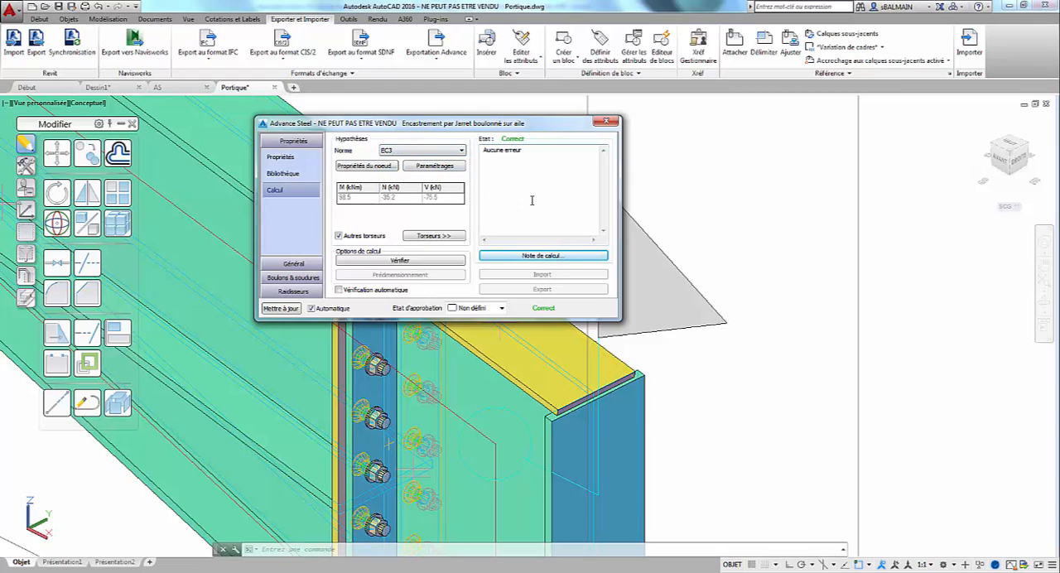
Step: Examine the haunch connection's bolt settings, available bolt standards, bolt distances, and standard and additional weld settings
click(293, 278)
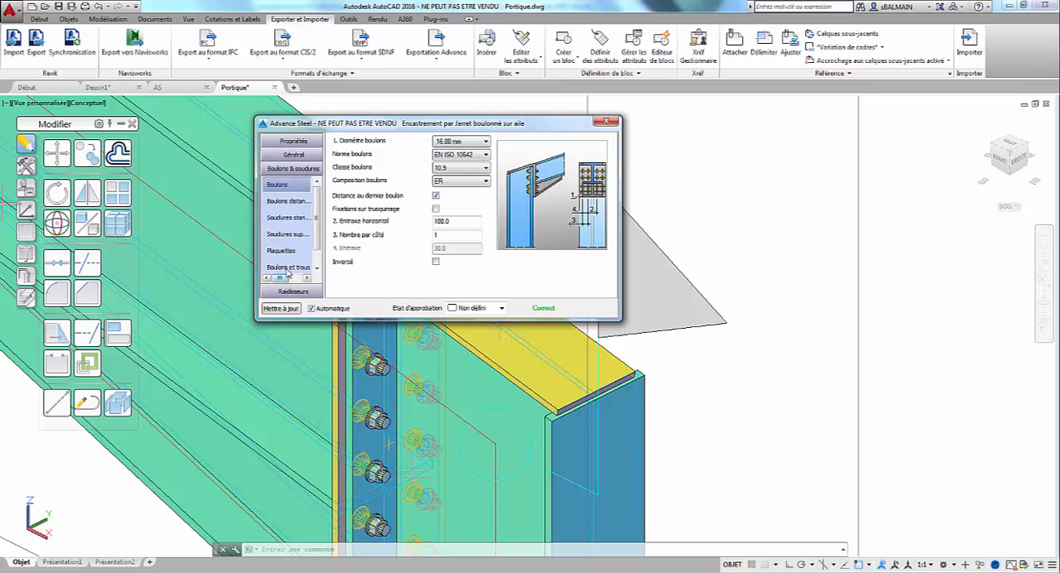
click(486, 155)
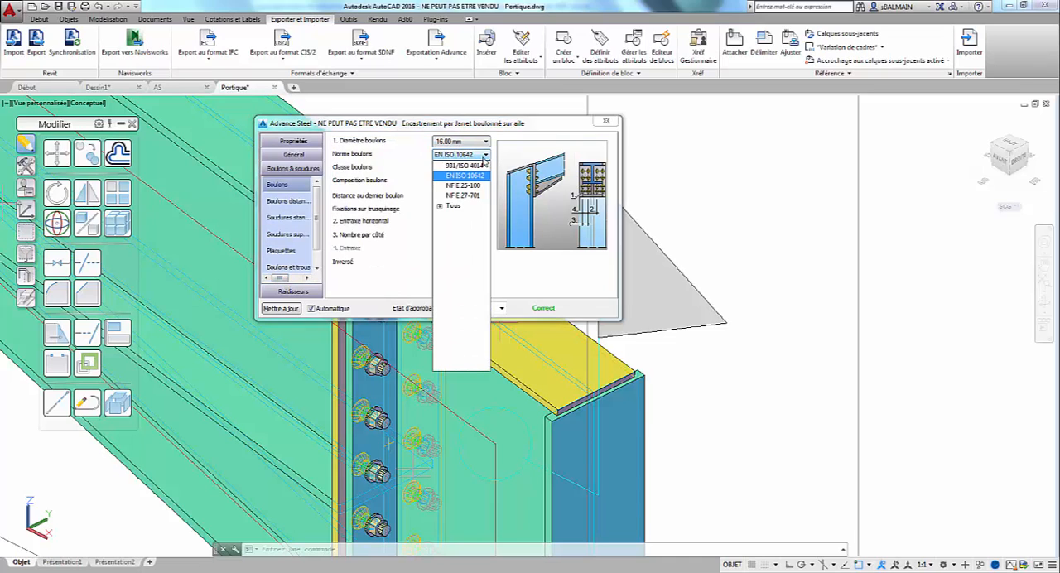
click(484, 162)
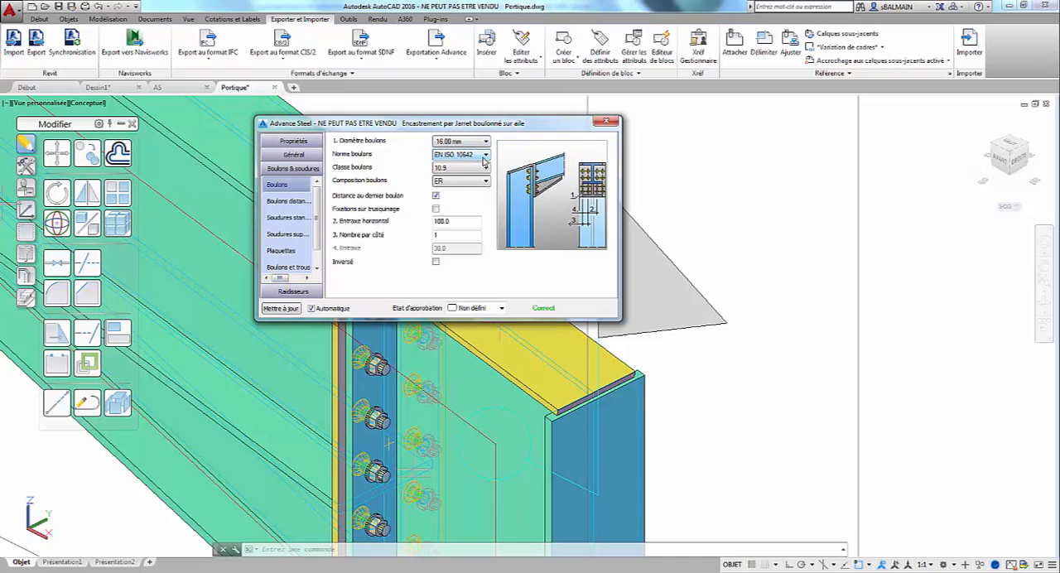
click(291, 201)
click(289, 218)
click(291, 235)
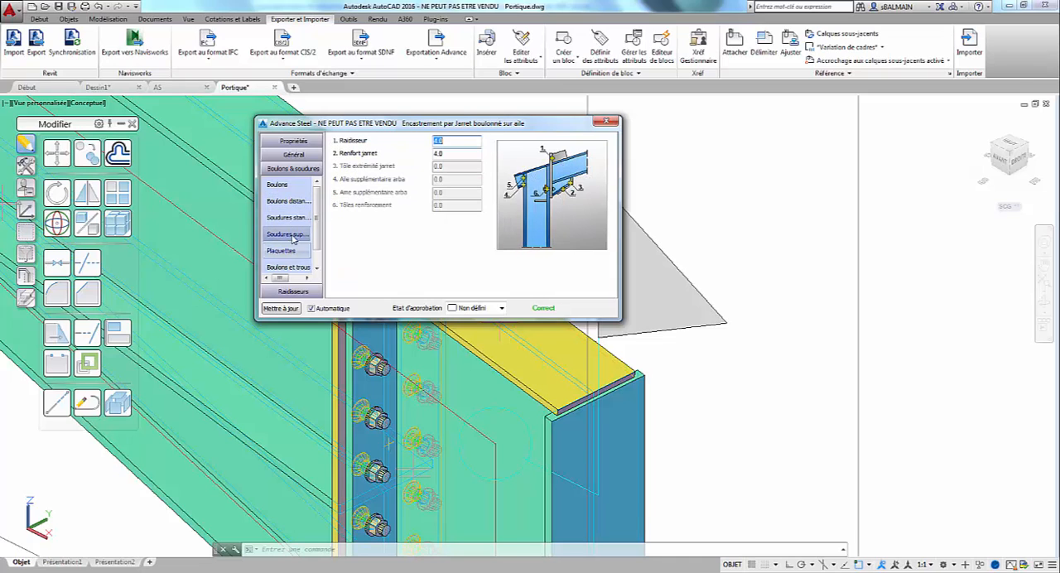
Step: Return to the haunch connection's calculation and read through its EC3 calculation note, from the connection details and design forces to the verifications
click(294, 142)
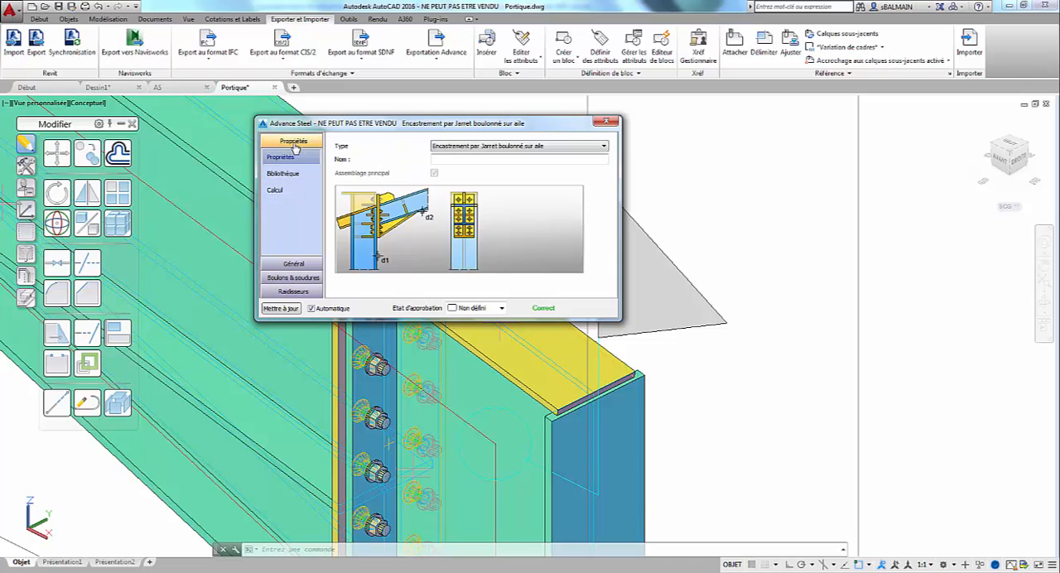
click(275, 190)
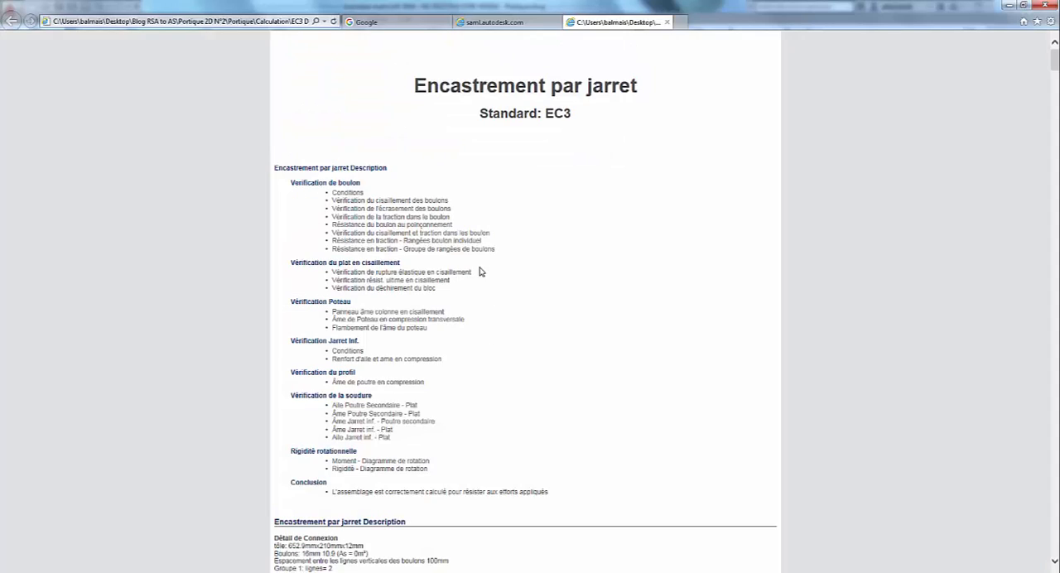
scroll(511, 165, down, 7)
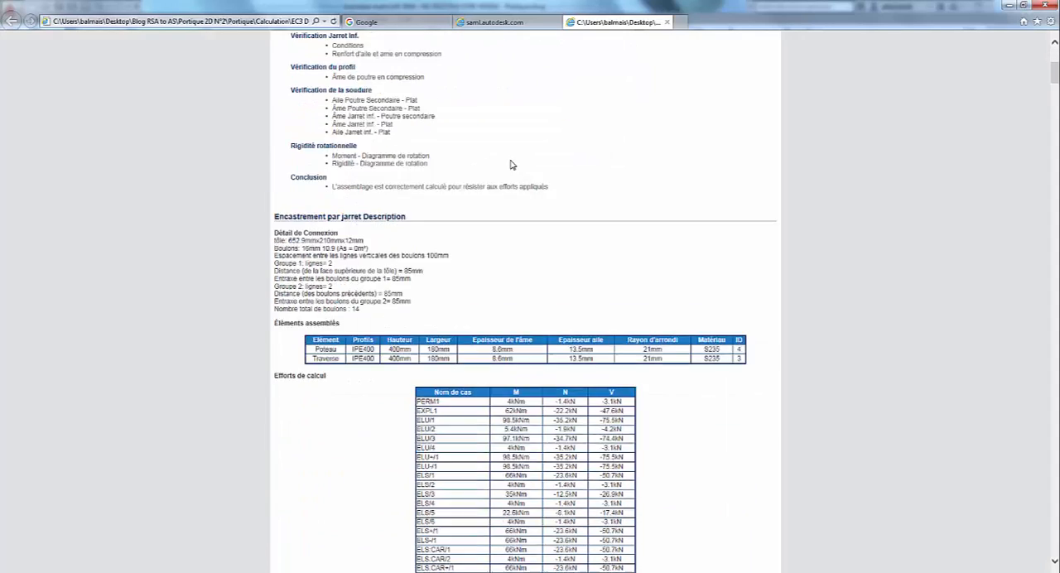
scroll(479, 375, down, 10)
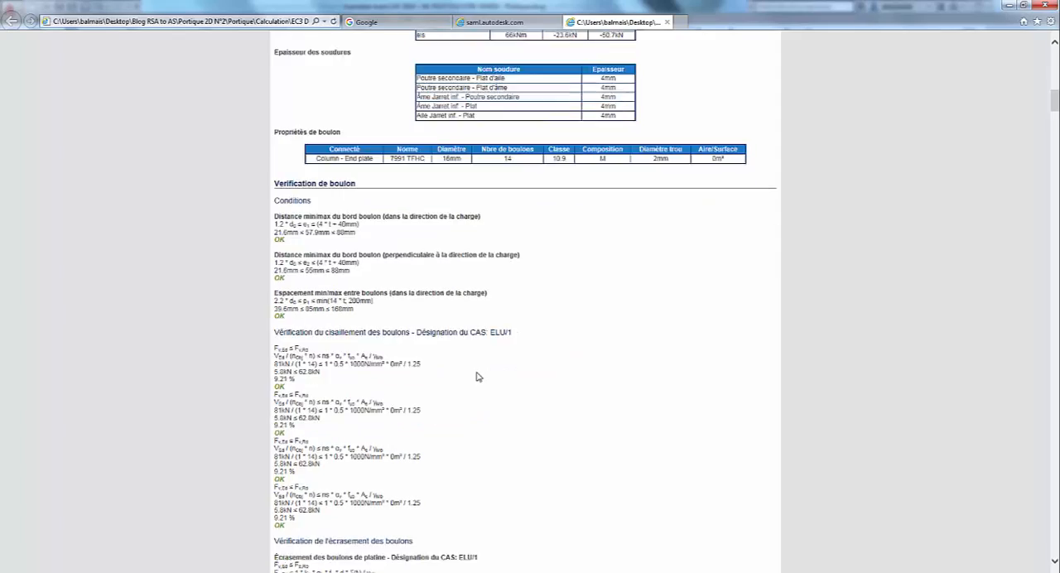
scroll(477, 377, down, 10)
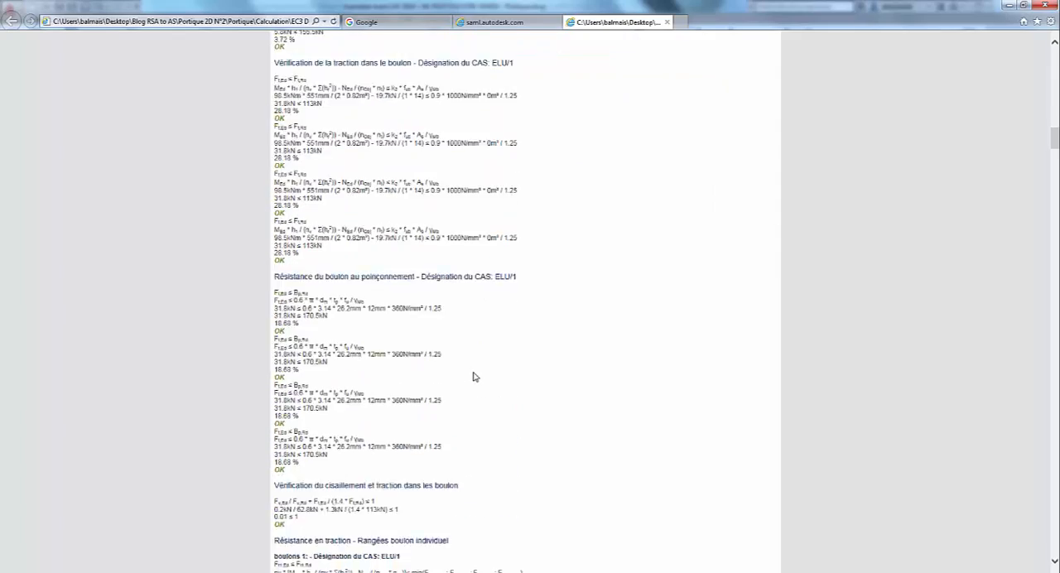
scroll(475, 376, down, 10)
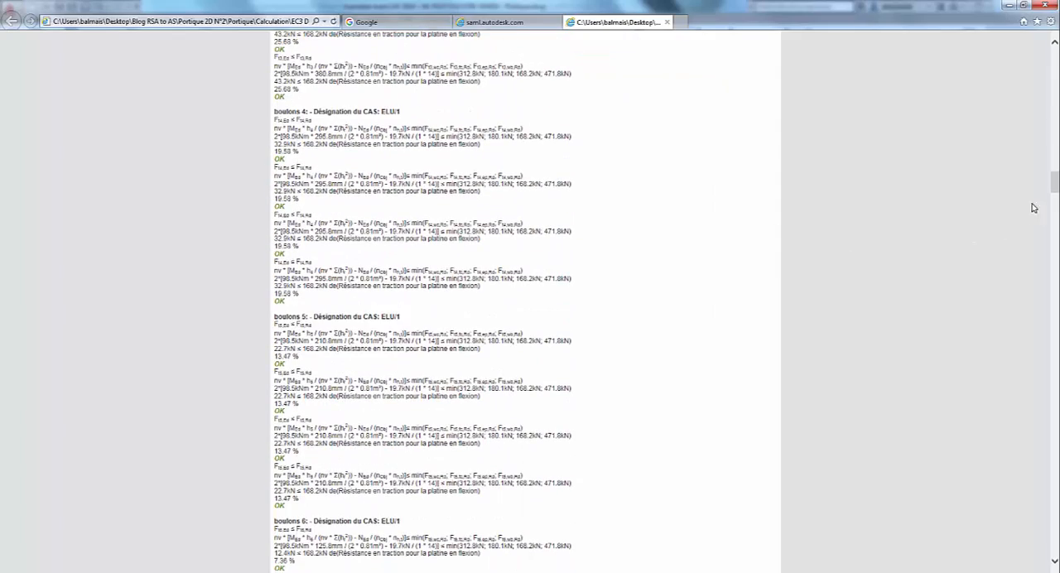
drag(1055, 186, 1049, 494)
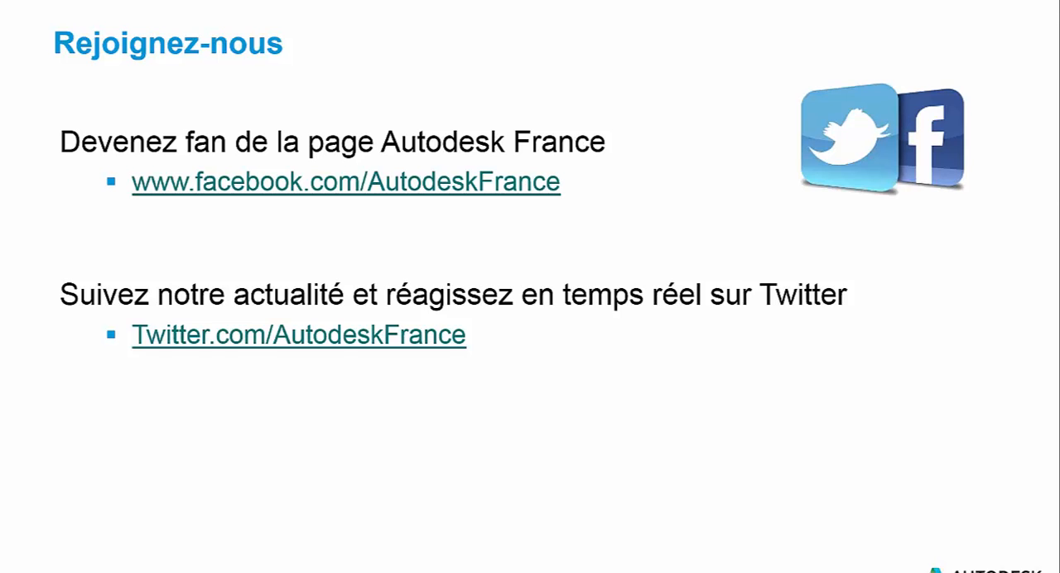
key(Right)
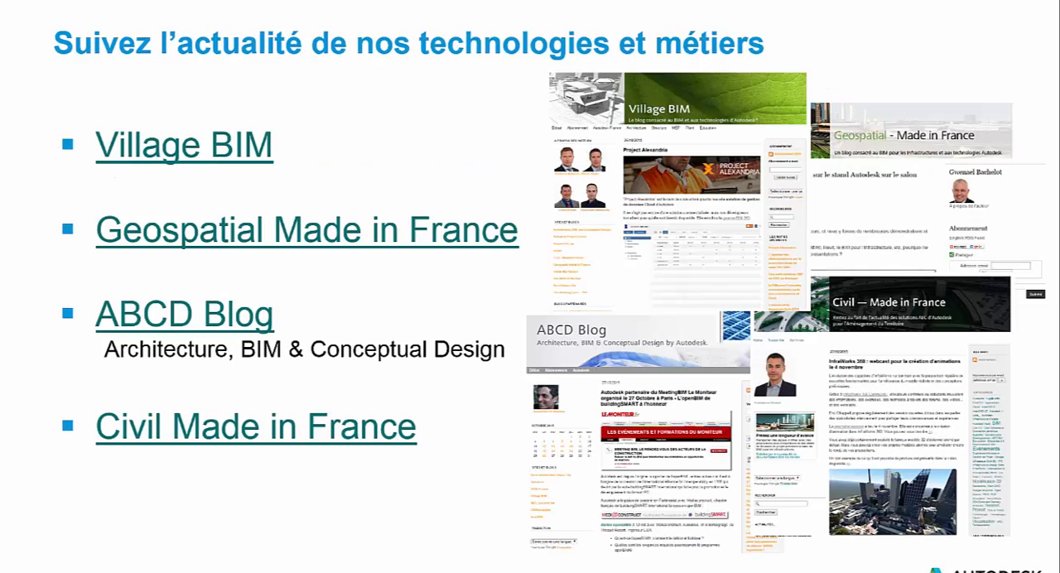